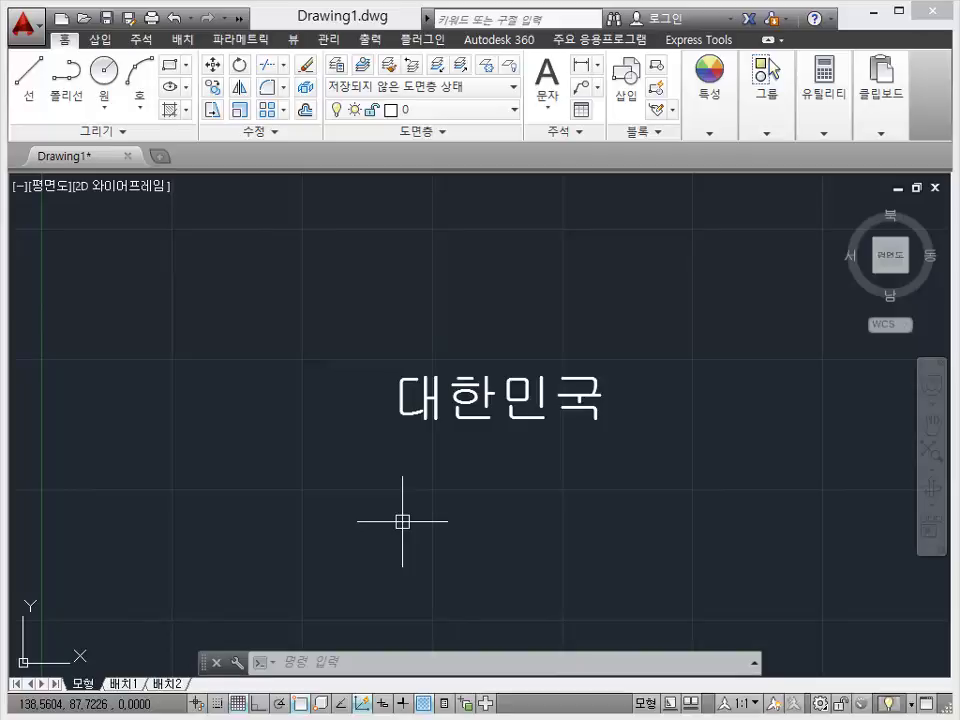
Open the Properties palette and dock it along the left edge beside the drawing.
text(P)
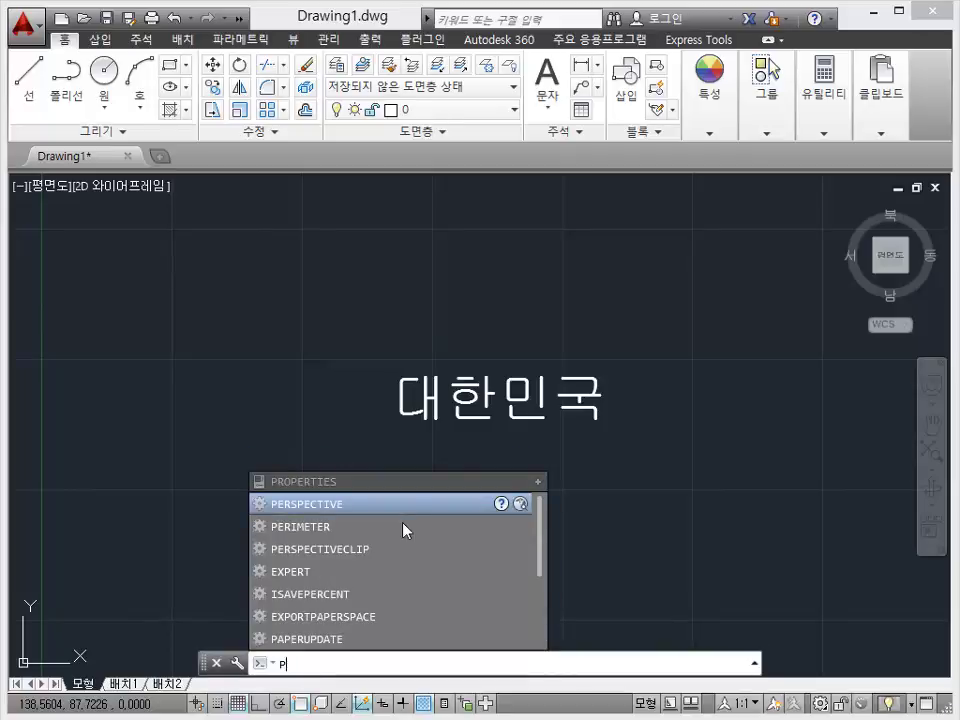
text(ERROPERTIES)
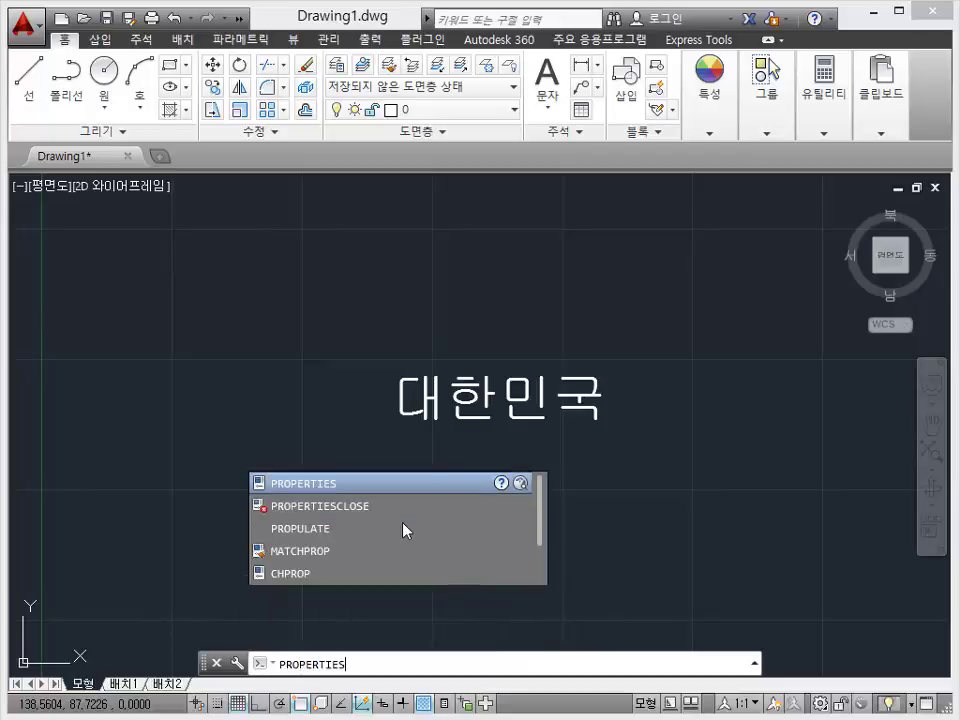
key(Return)
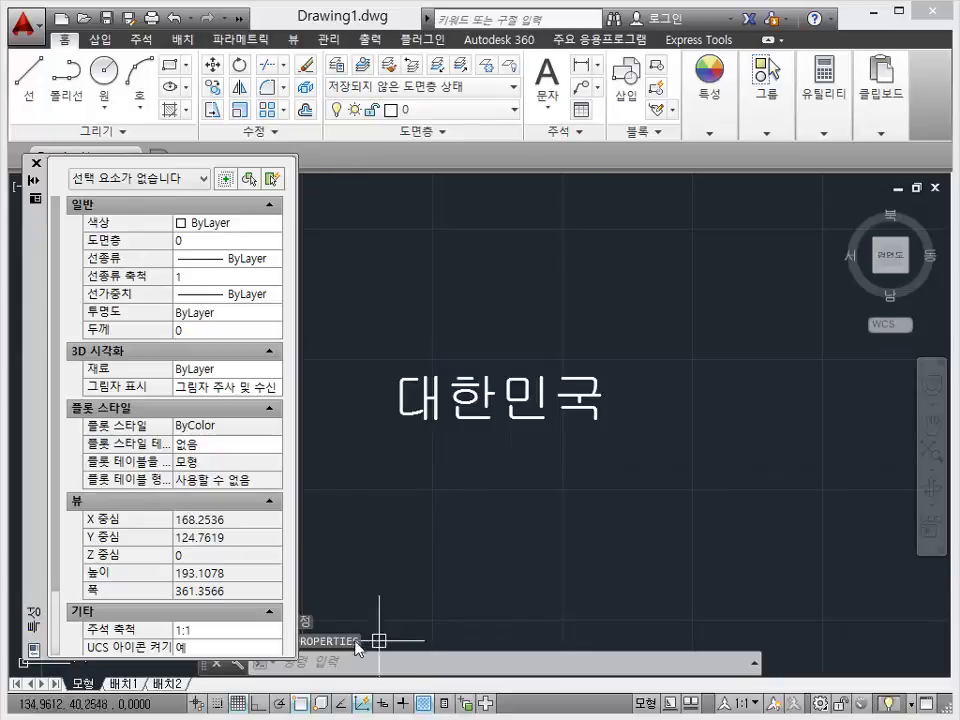
click(35, 163)
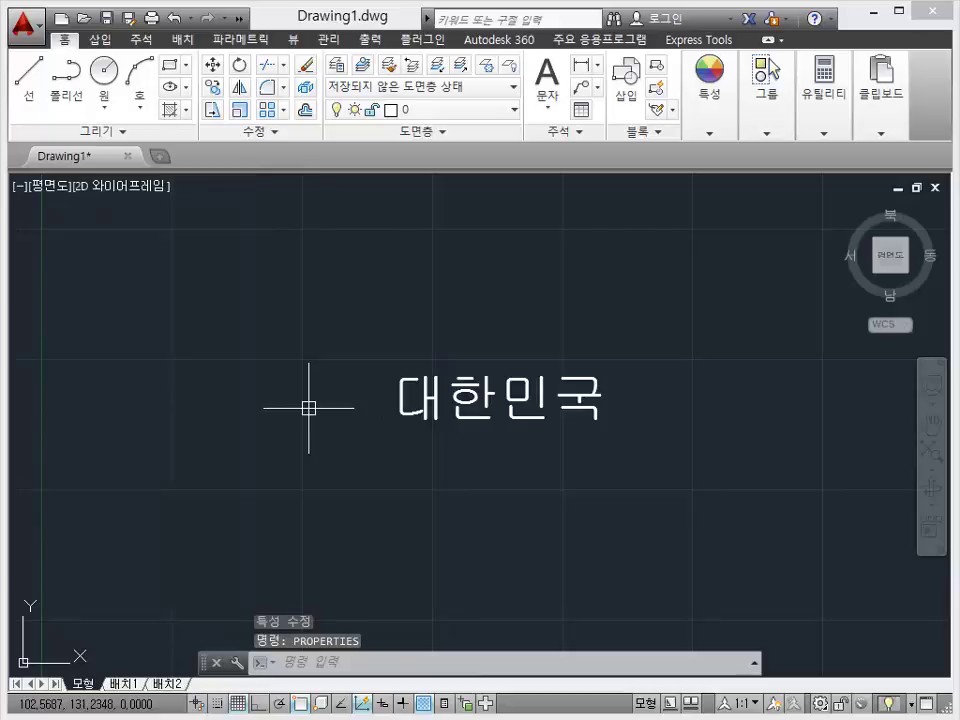
text(properties)
key(Return)
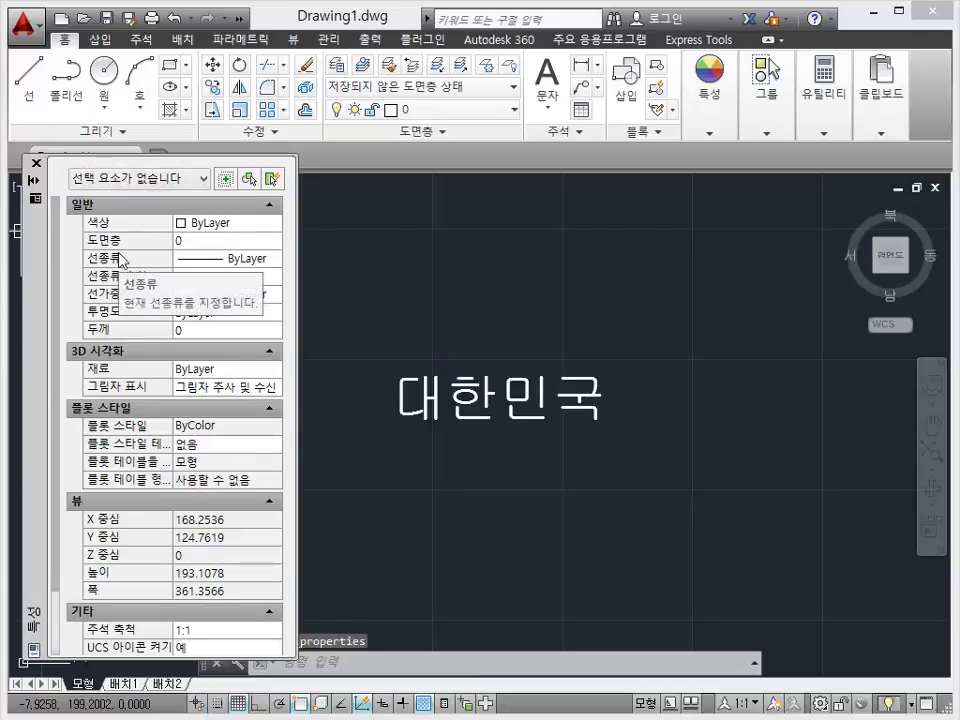
mouse_move(38, 276)
mouse_down()
mouse_move(40, 290)
mouse_move(274, 332)
mouse_up()
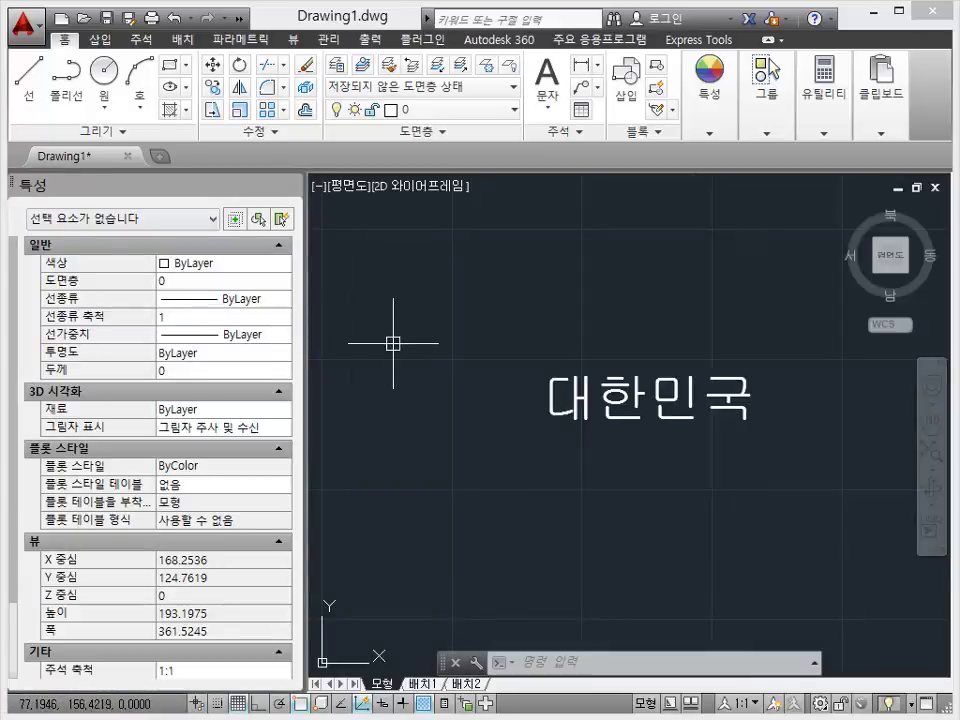
scroll(448, 366, down, 2)
scroll(563, 403, up, 2)
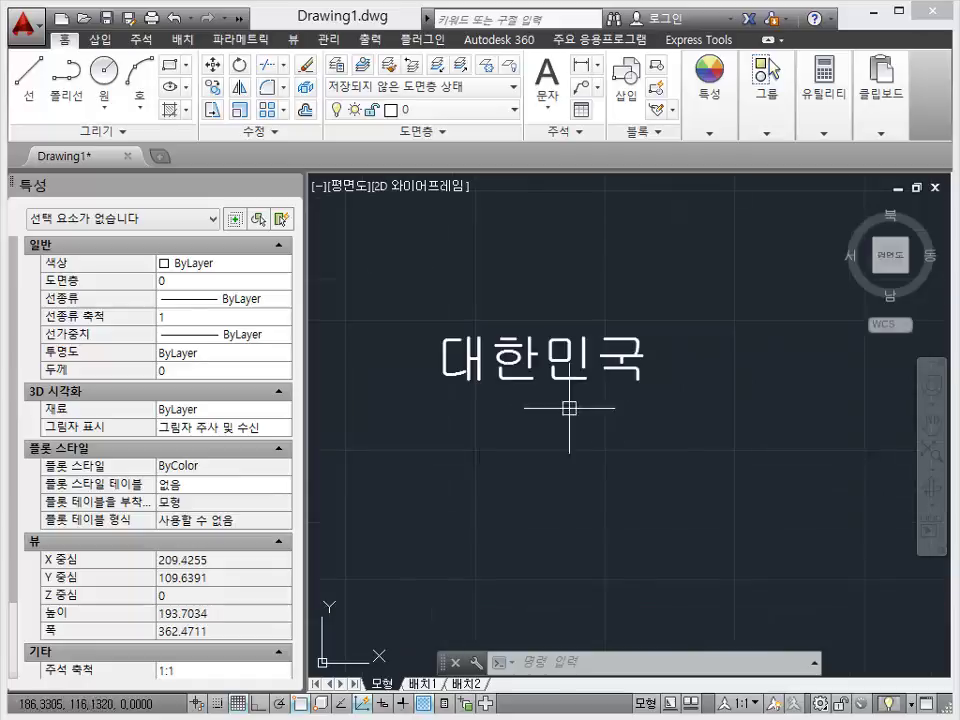
Select the 대한민국 text and change its Contents in Properties to 메카피아.
click(555, 420)
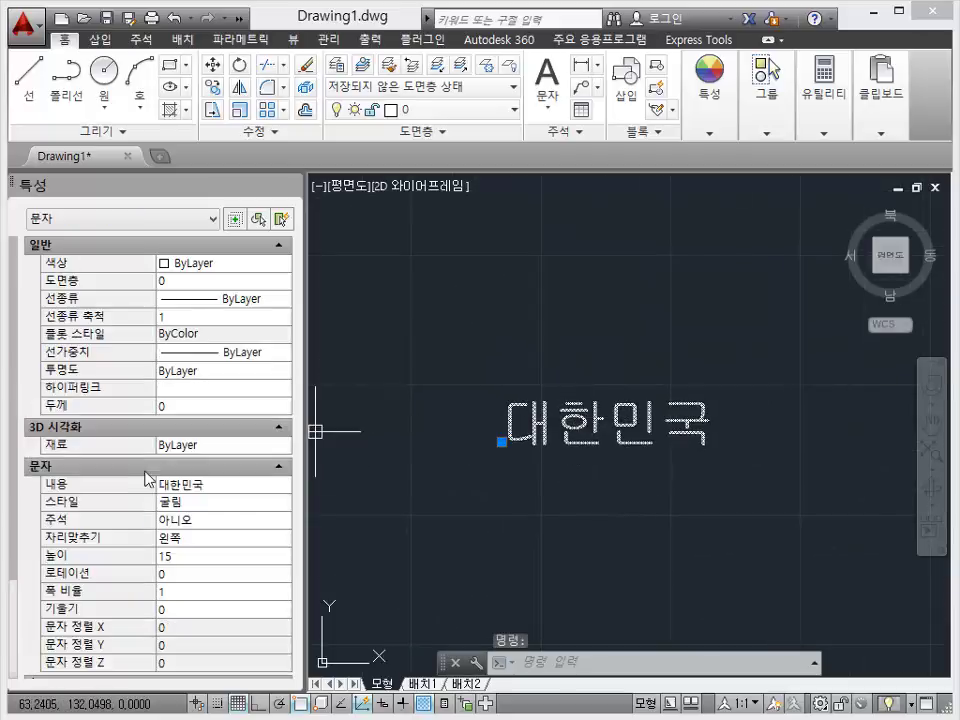
drag(14, 390, 13, 458)
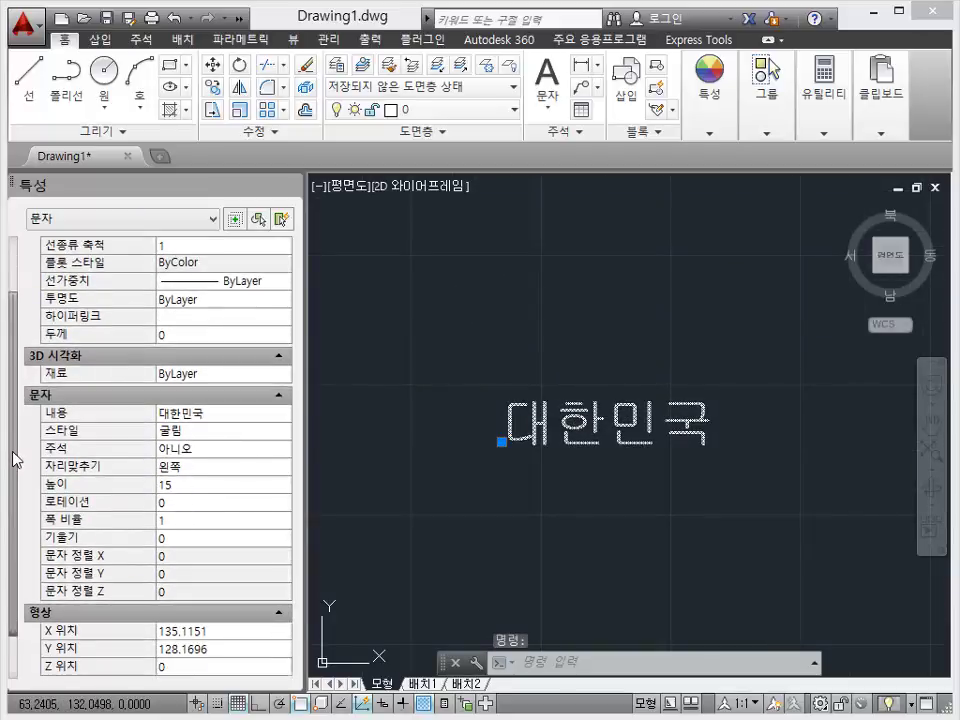
click(236, 417)
click(252, 413)
text(메카피아)
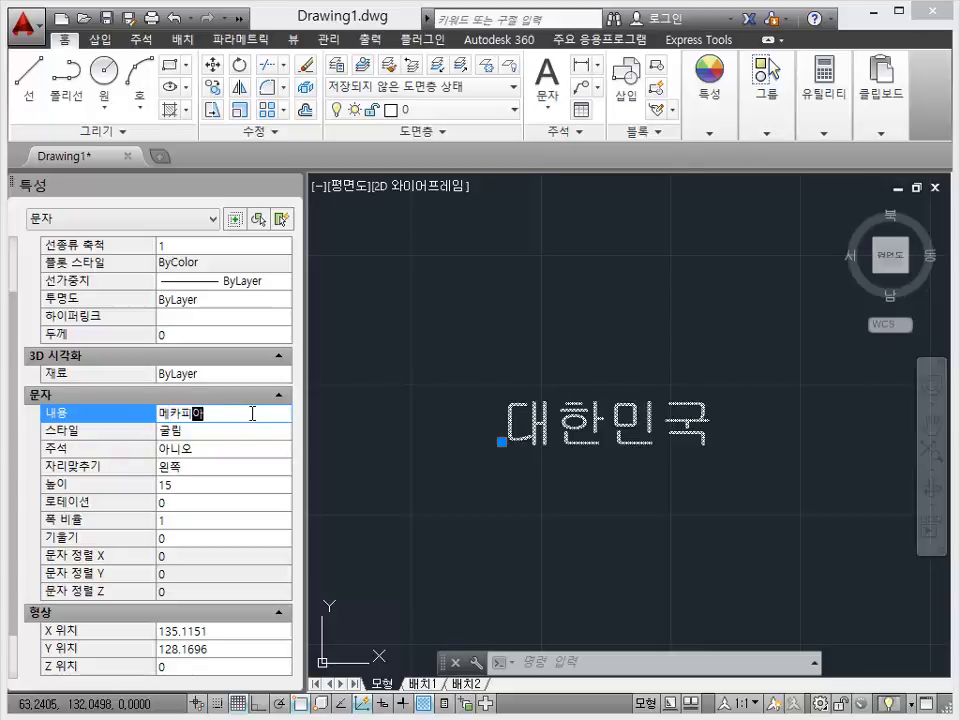
key(Return)
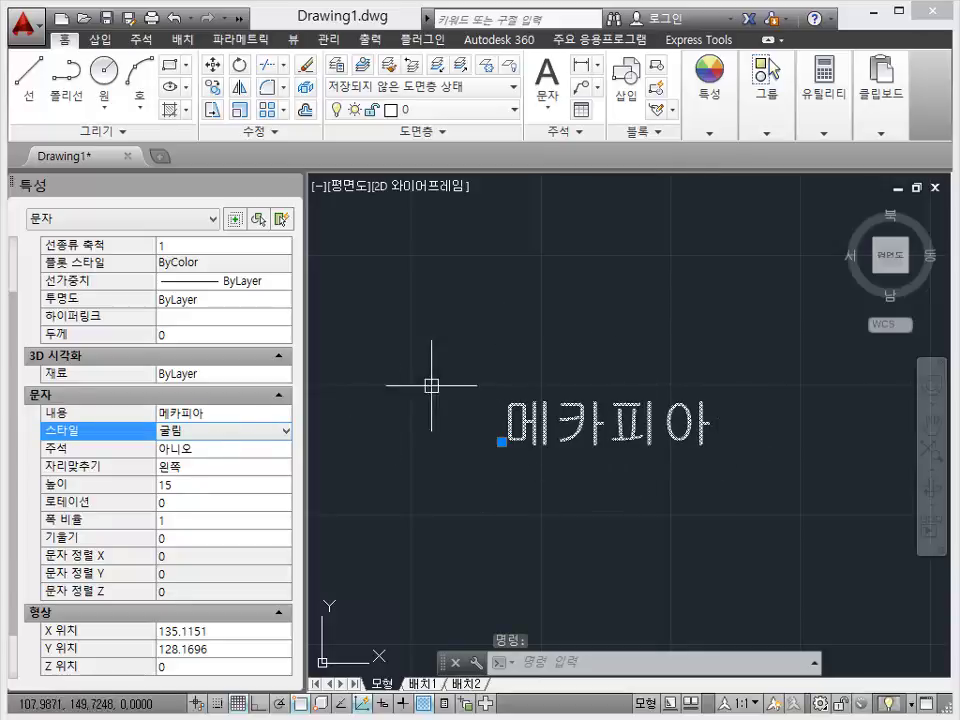
Switch the 메카피아 text's style from 굴림 to ISOCP.
click(285, 433)
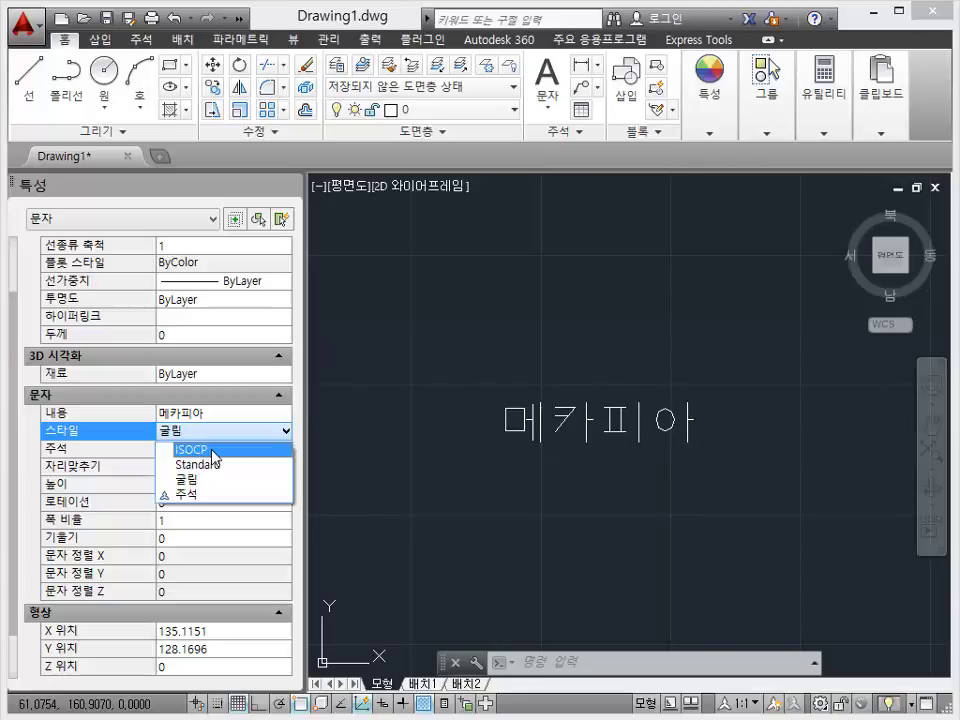
click(213, 456)
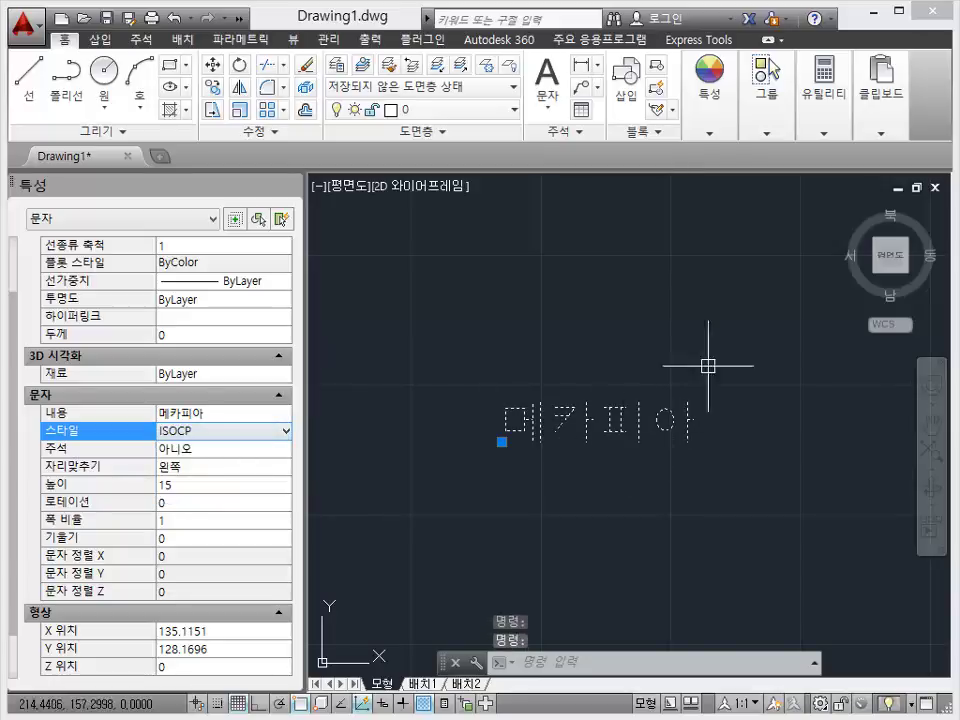
click(252, 485)
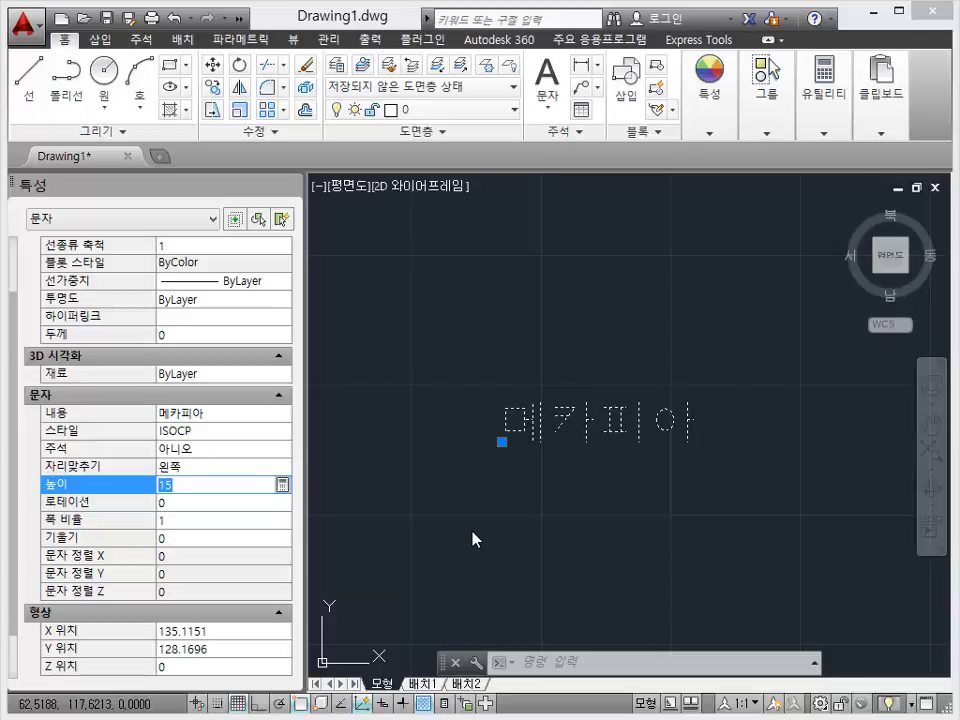
text(10)
Set the 메카피아 text height to 10, then reselect it and set height 20.
key(Return)
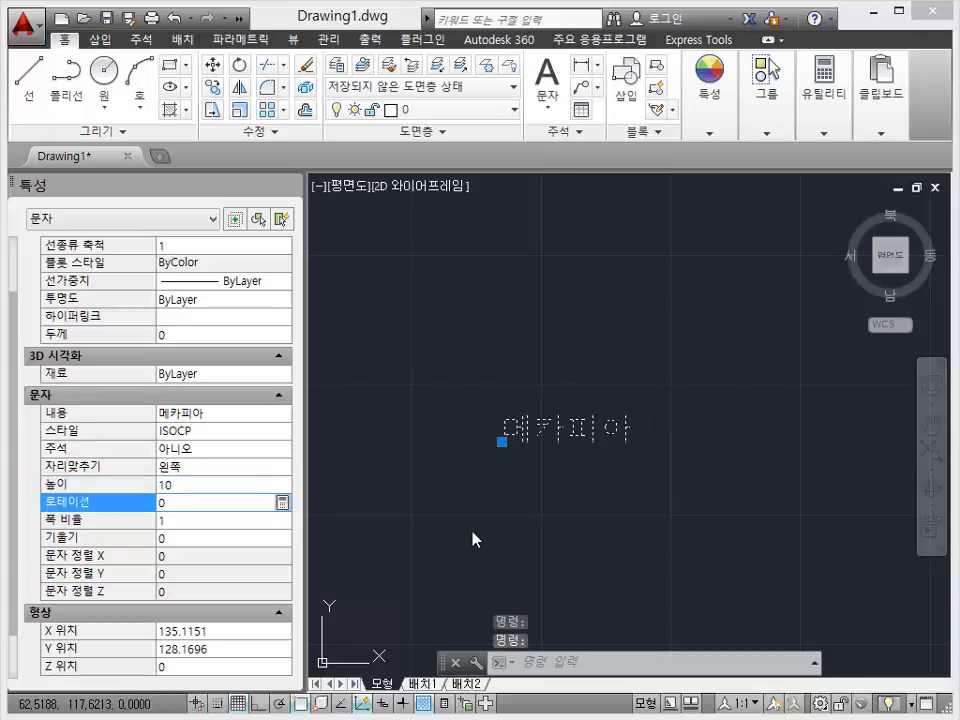
key(Escape)
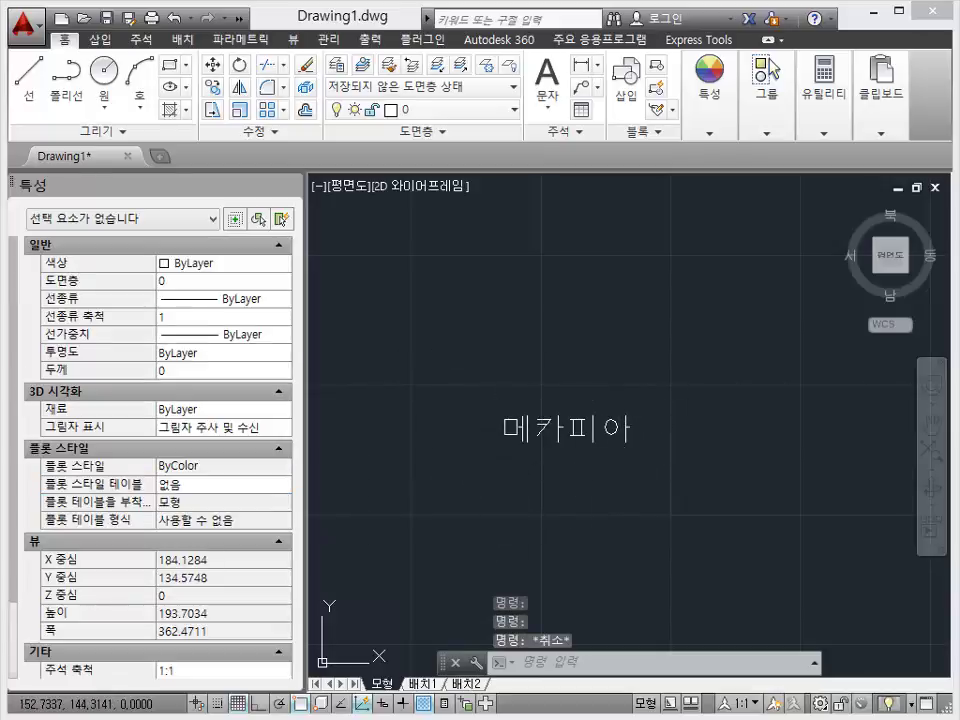
drag(612, 502, 365, 440)
click(217, 557)
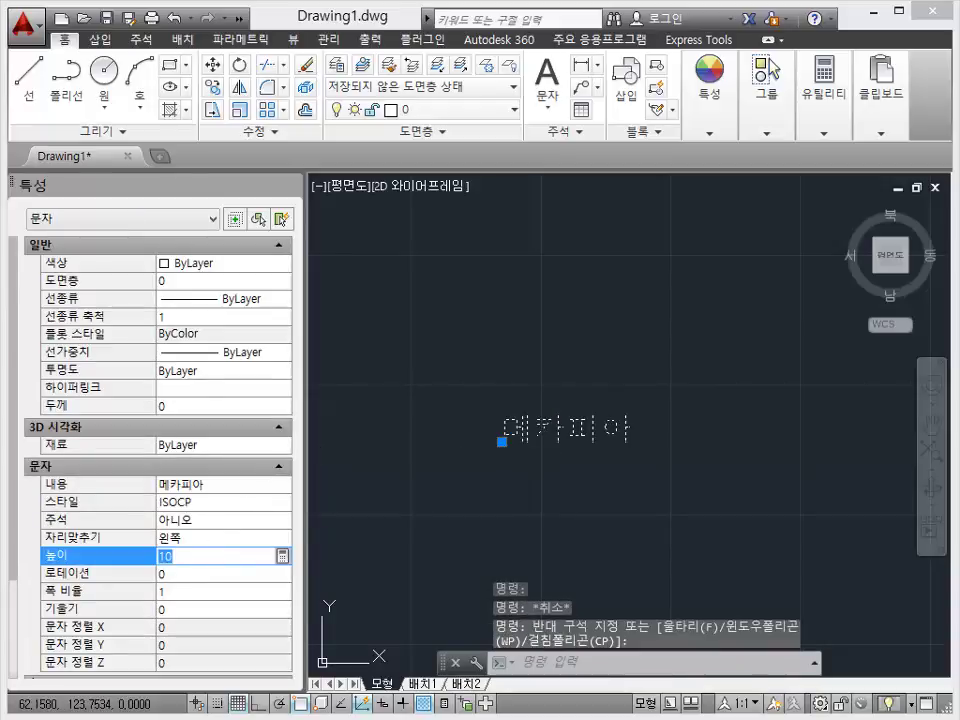
text(20)
key(Return)
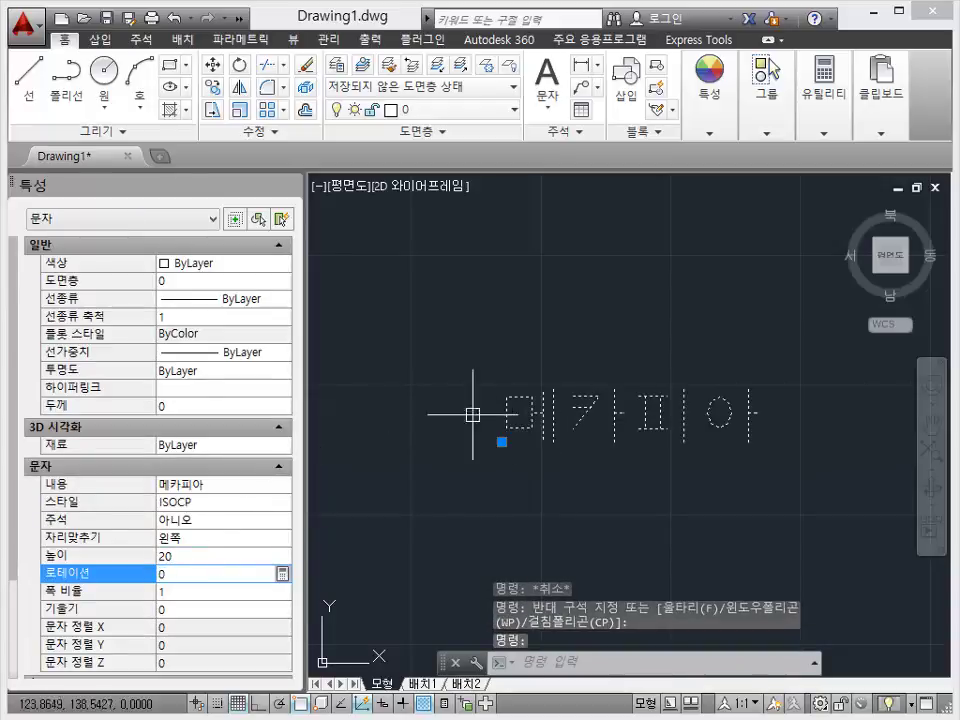
key(Escape)
click(690, 349)
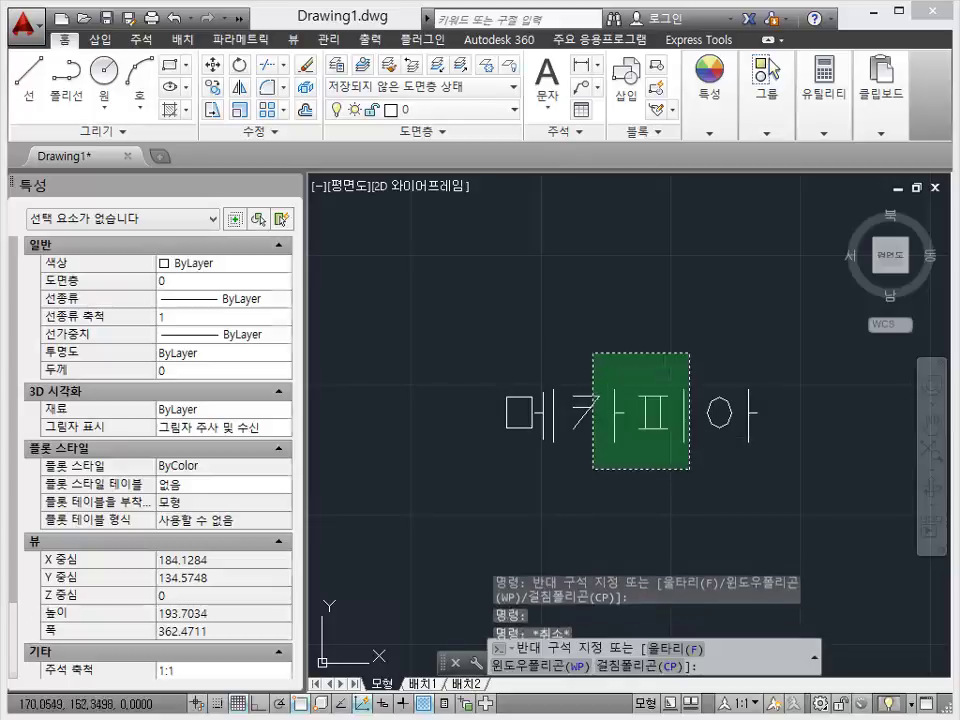
click(499, 482)
click(199, 574)
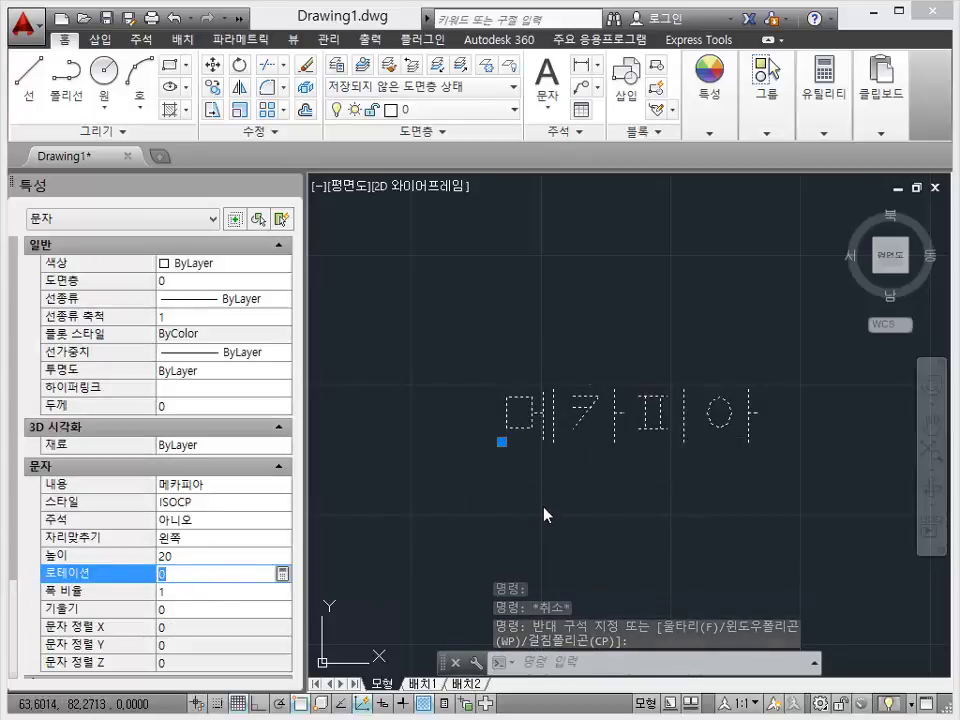
text(40)
key(Return)
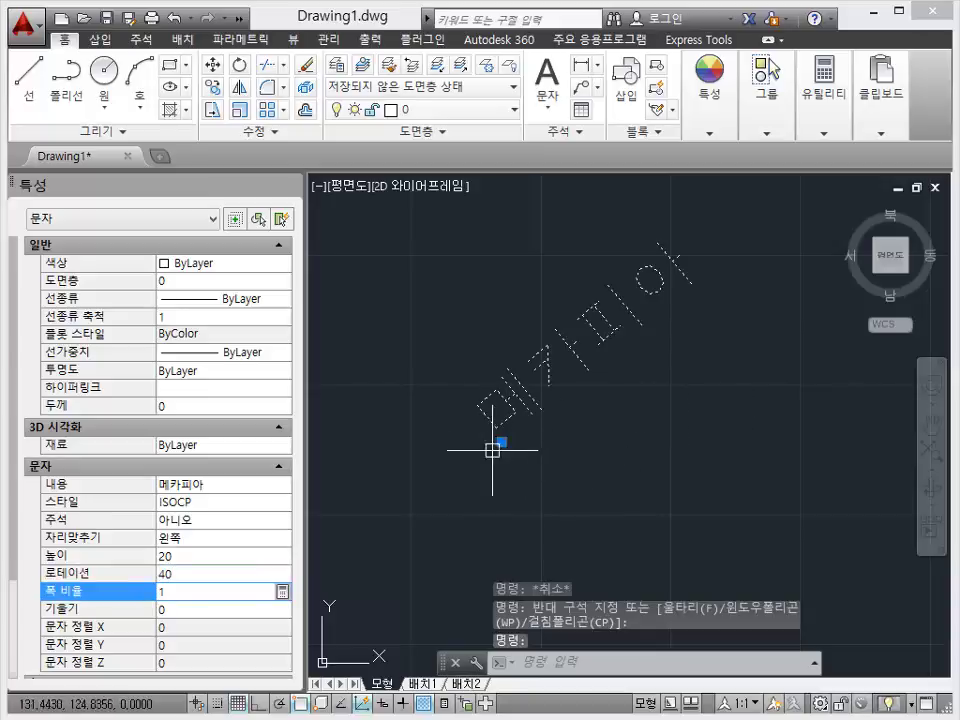
click(193, 574)
text(0)
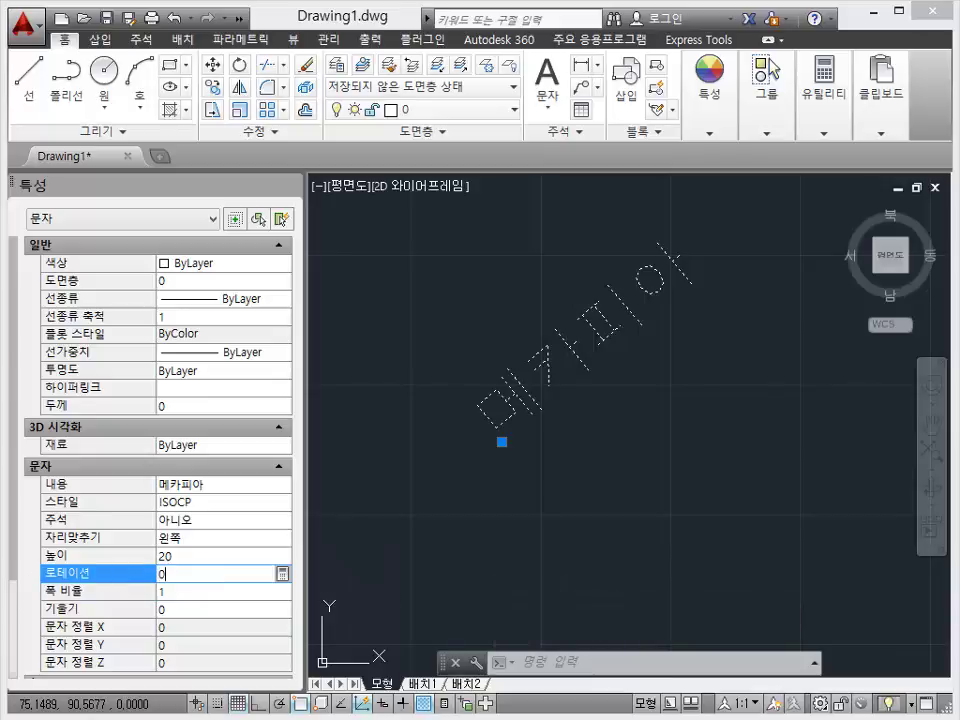
key(Tab)
text(.5)
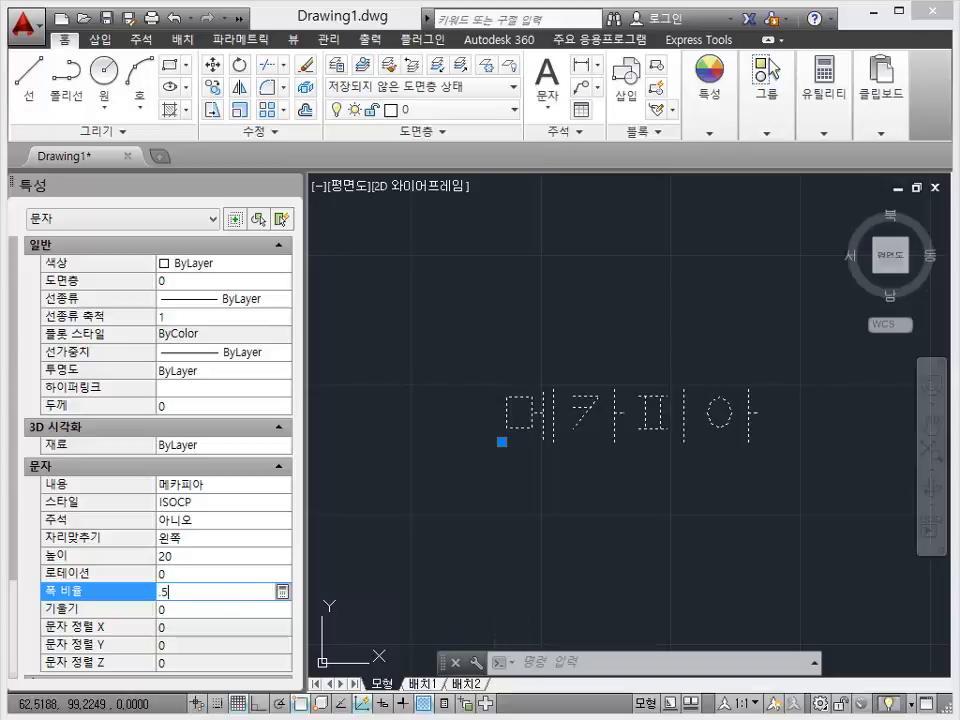
Try width factors 0.5 and 2, then return the width factor to 1.
key(Tab)
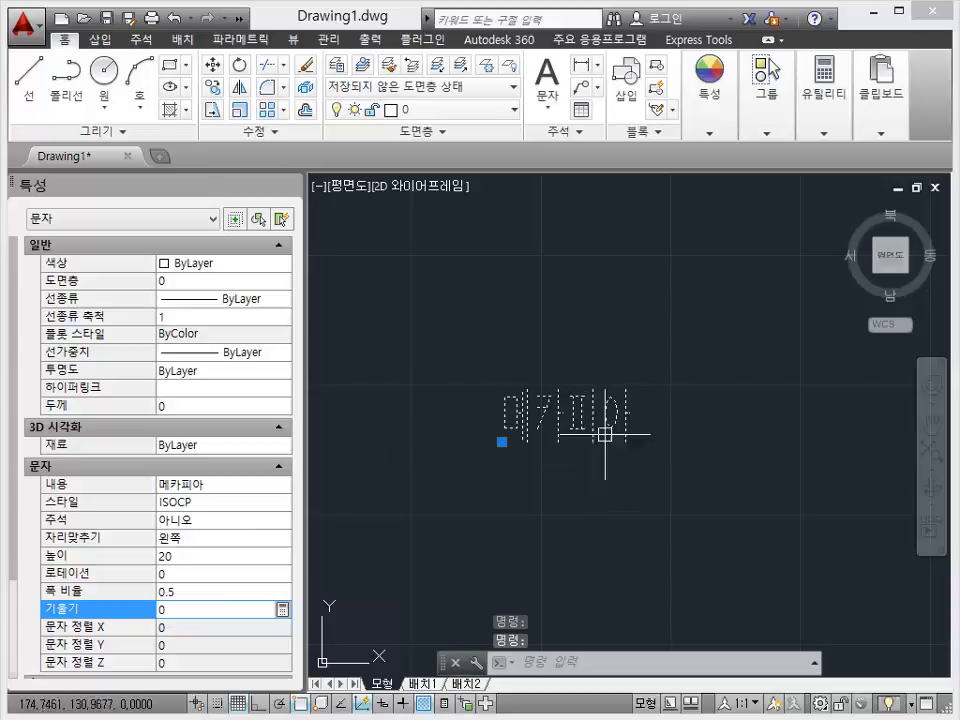
scroll(604, 434, down, 2)
scroll(589, 456, up, 2)
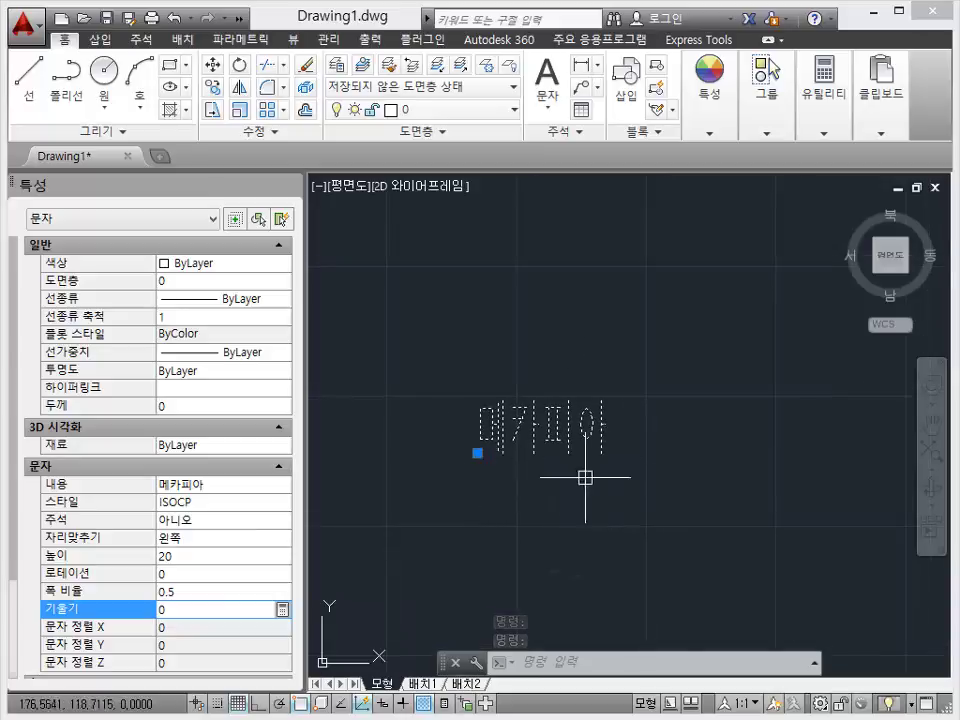
middle_drag(669, 506, 628, 512)
click(211, 589)
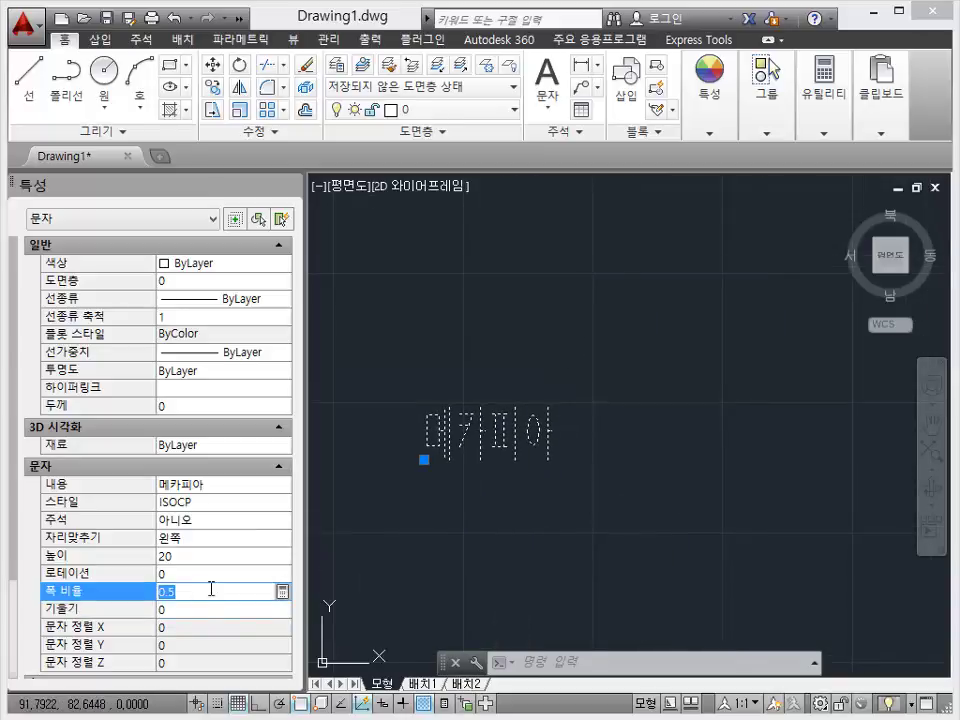
text(2)
key(Return)
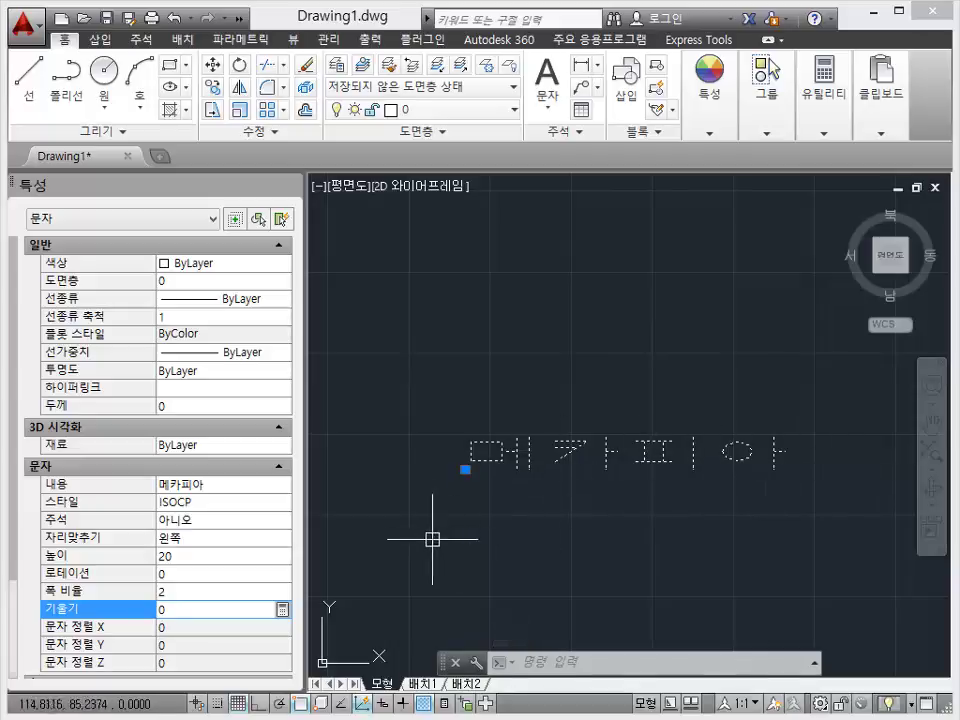
click(211, 591)
text(1)
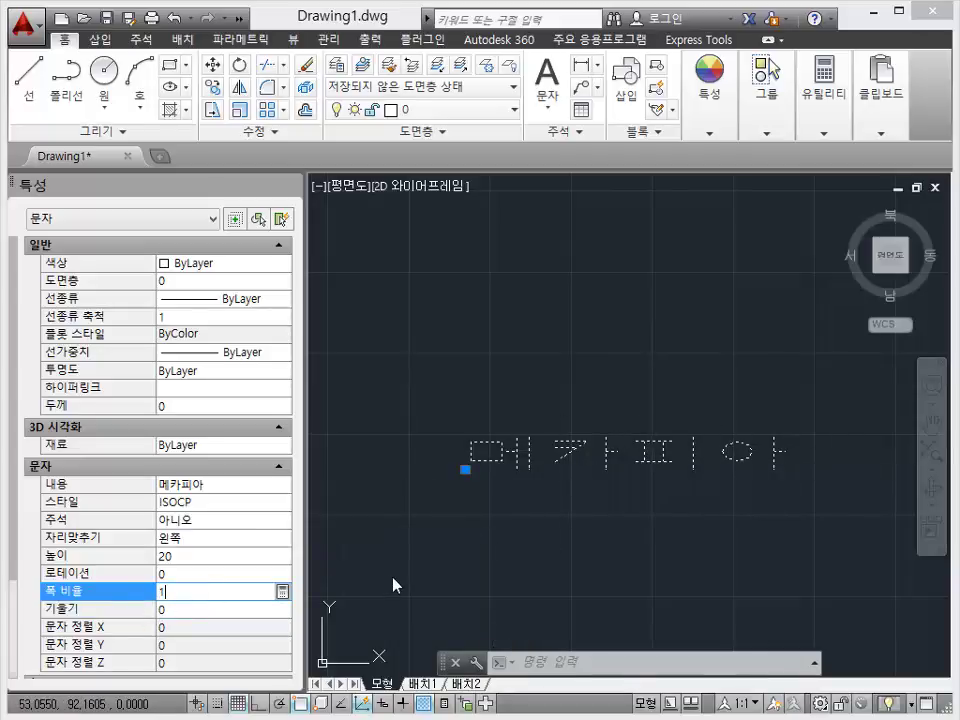
key(Return)
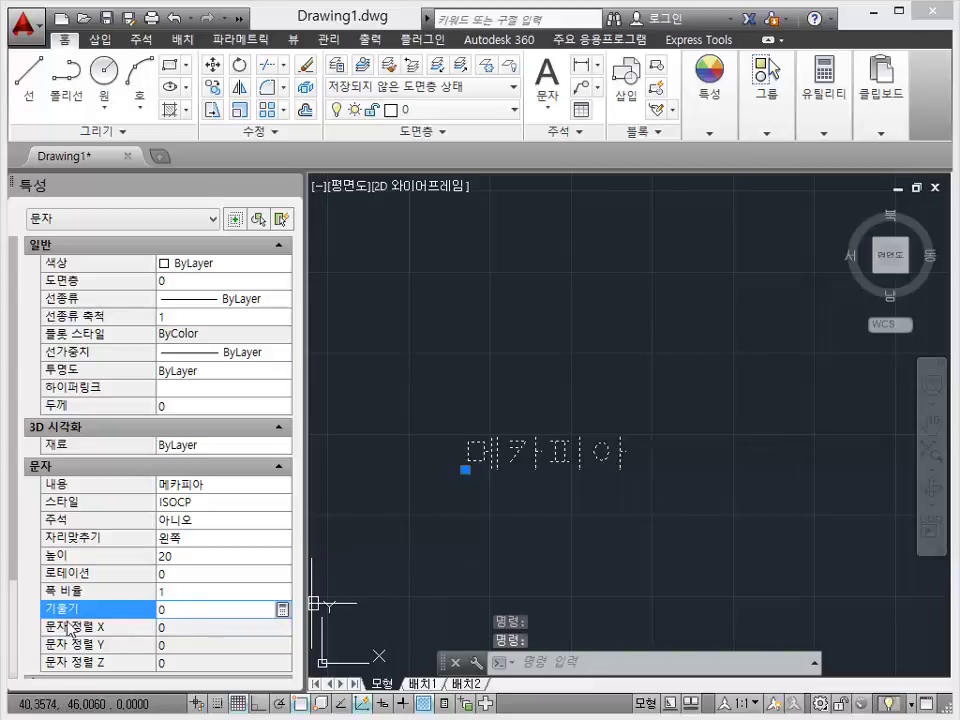
Give the 메카피아 text an oblique angle of 15 so it slants right.
scroll(538, 482, up, 1)
scroll(430, 520, up, 1)
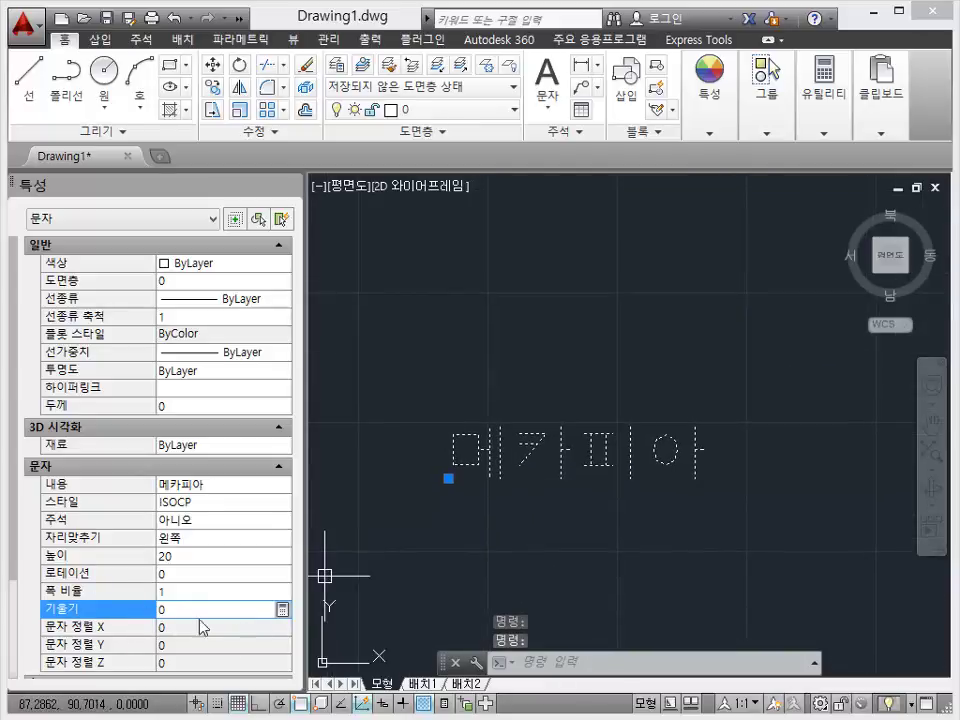
key(BackSpace)
text(3)
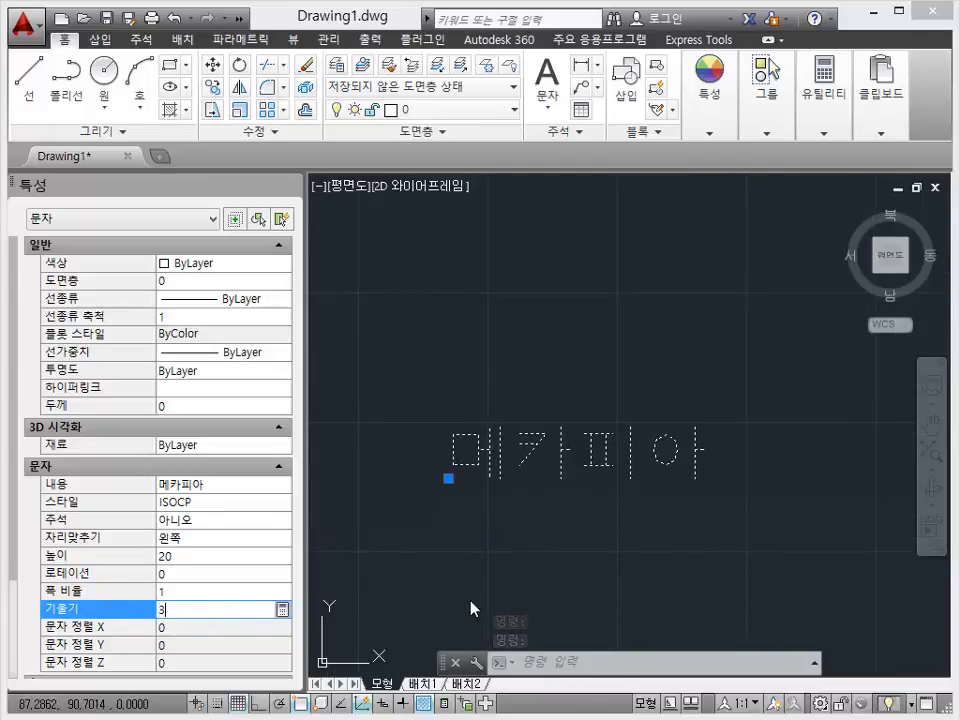
key(BackSpace)
text(15)
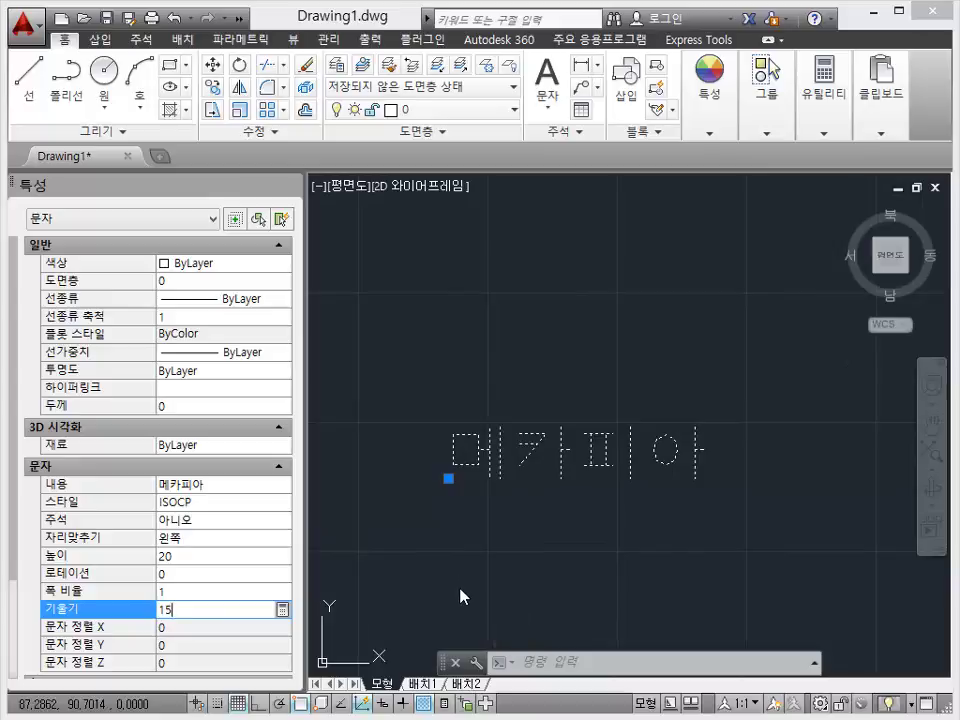
key(Return)
scroll(588, 470, up, 2)
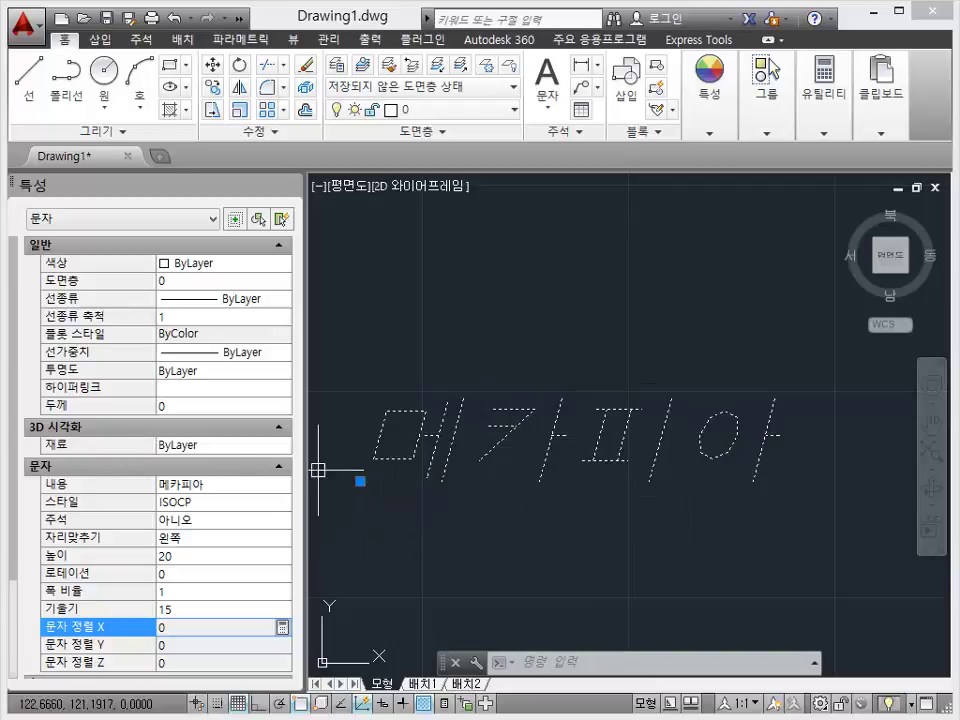
Try the 중심 (Center) and 오른쪽 (Right) justifications on the text.
scroll(551, 530, down, 2)
click(208, 538)
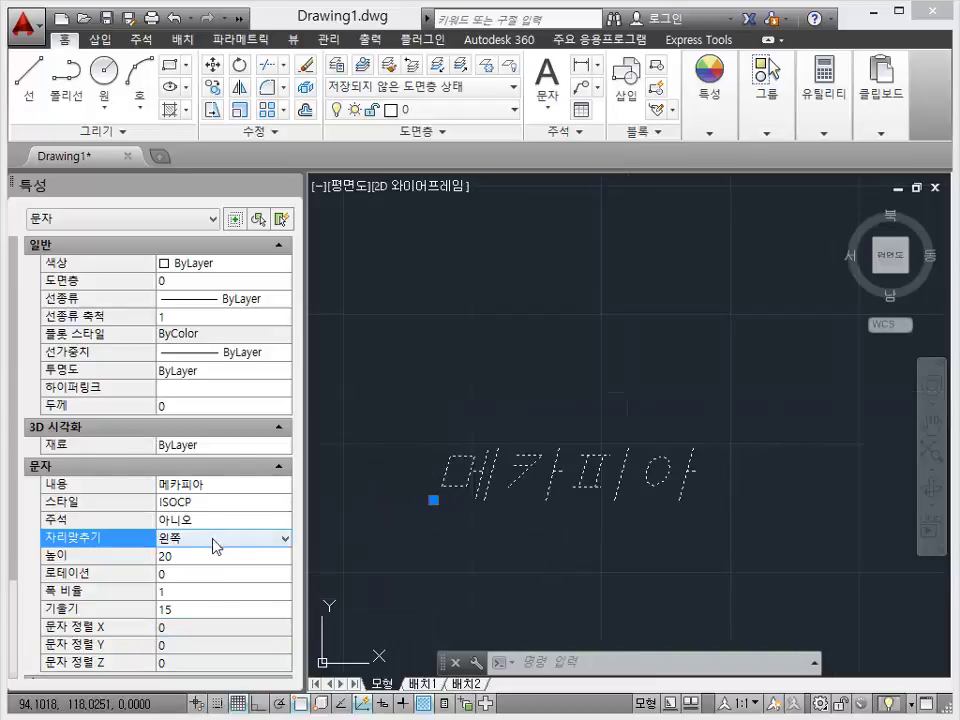
click(252, 538)
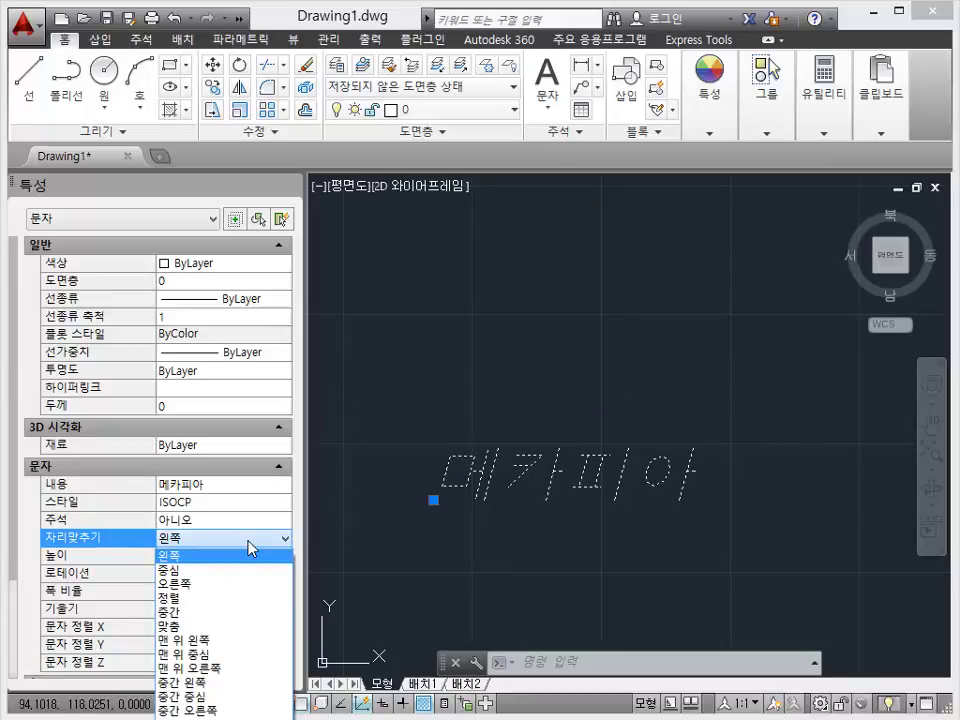
click(196, 571)
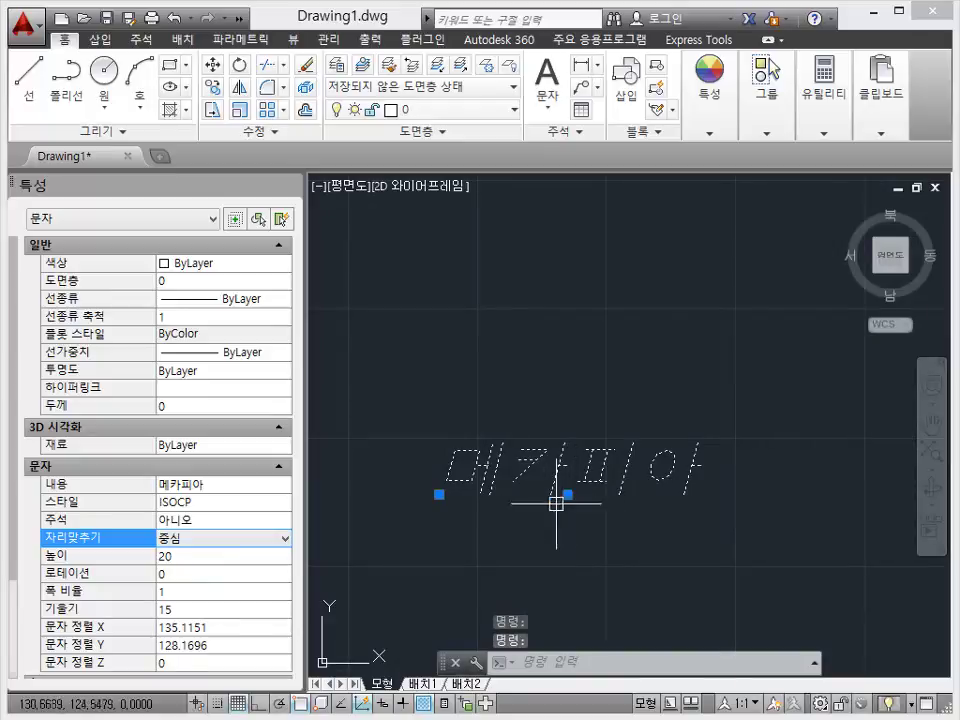
click(232, 541)
click(207, 583)
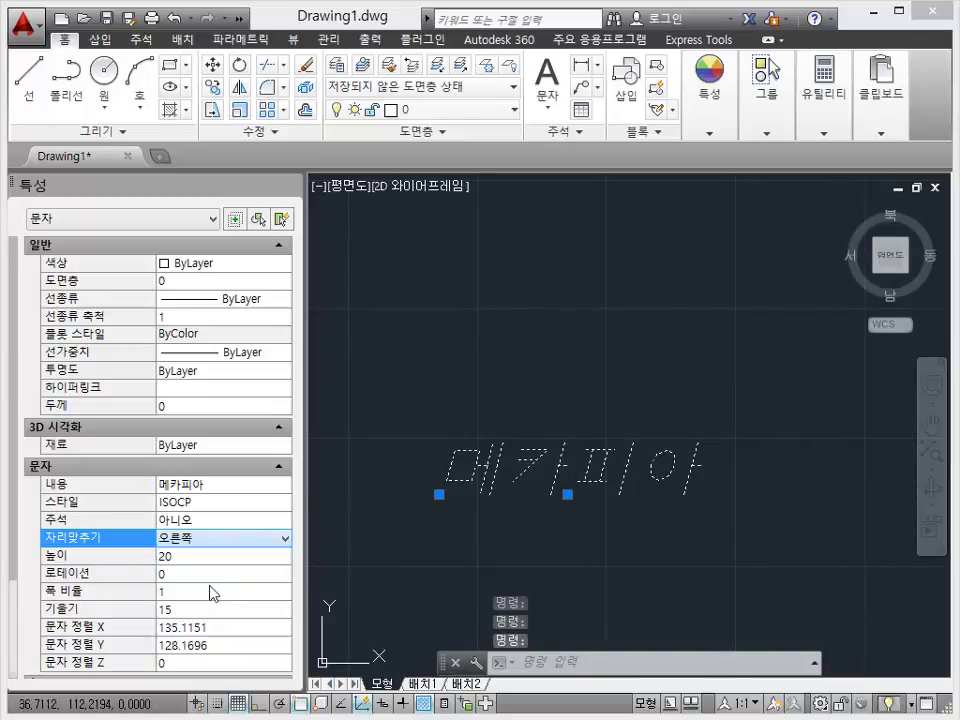
Set justification to 맨 위 왼쪽, then 맨 위 중심, and grab the text's grip.
click(214, 540)
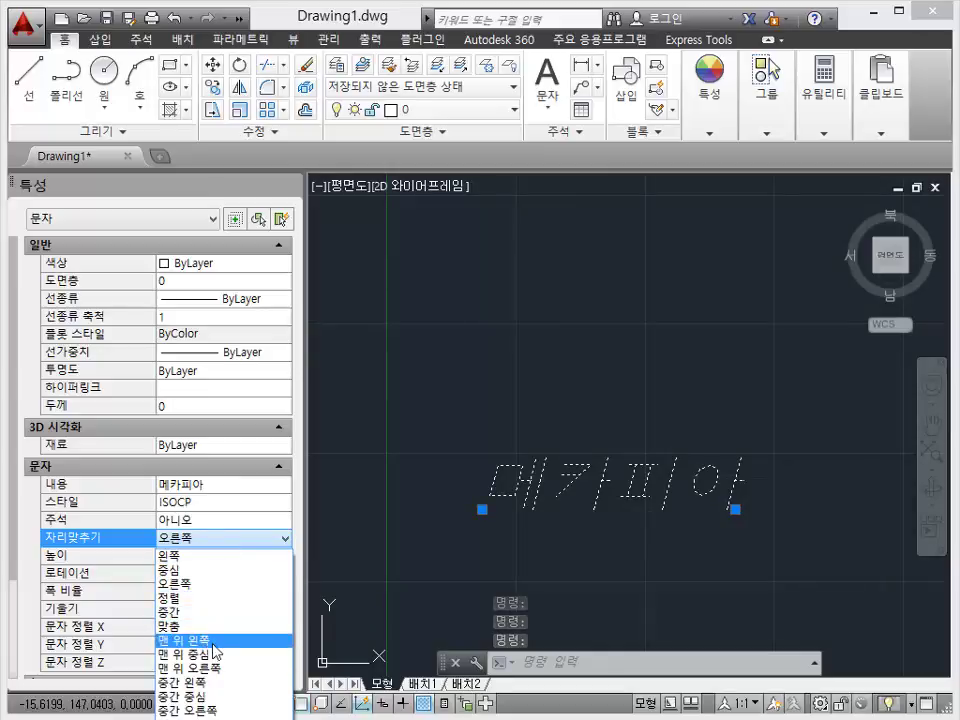
click(217, 645)
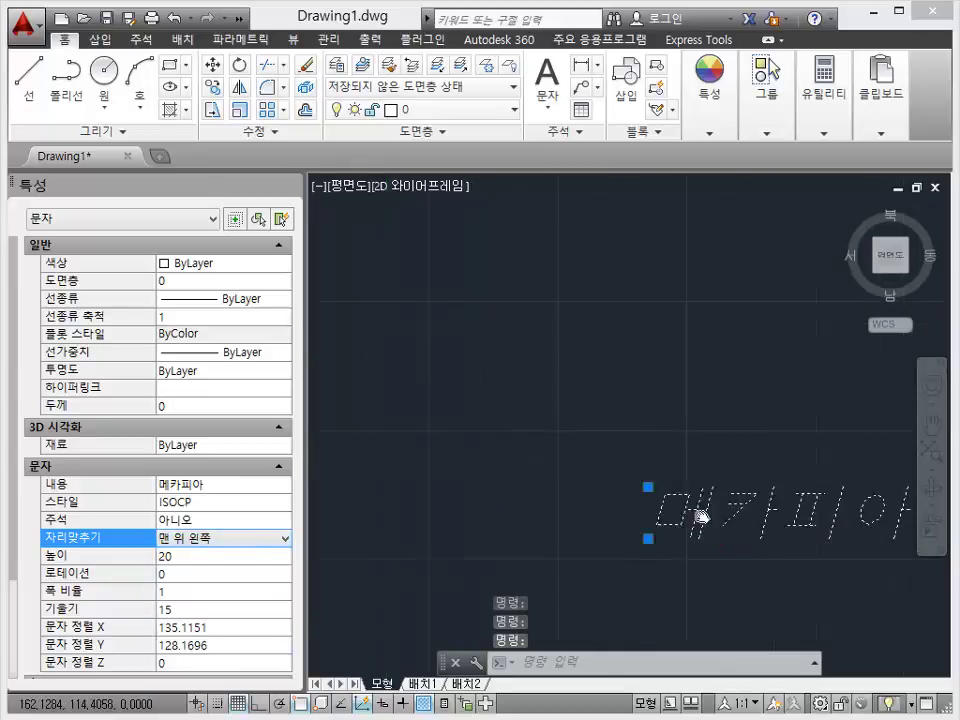
click(217, 545)
click(231, 653)
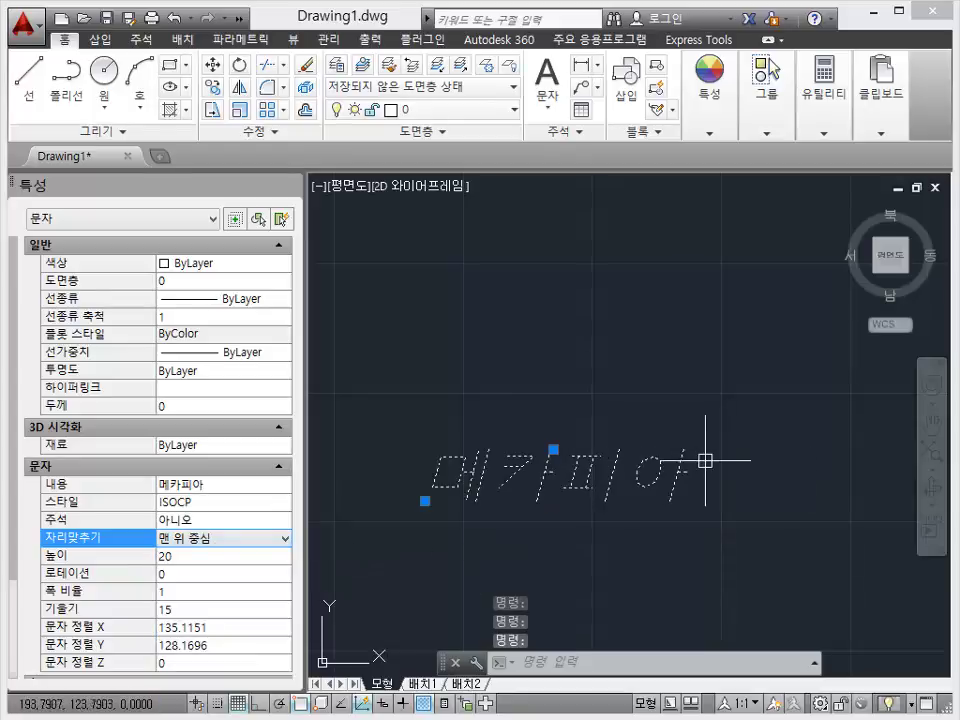
click(553, 449)
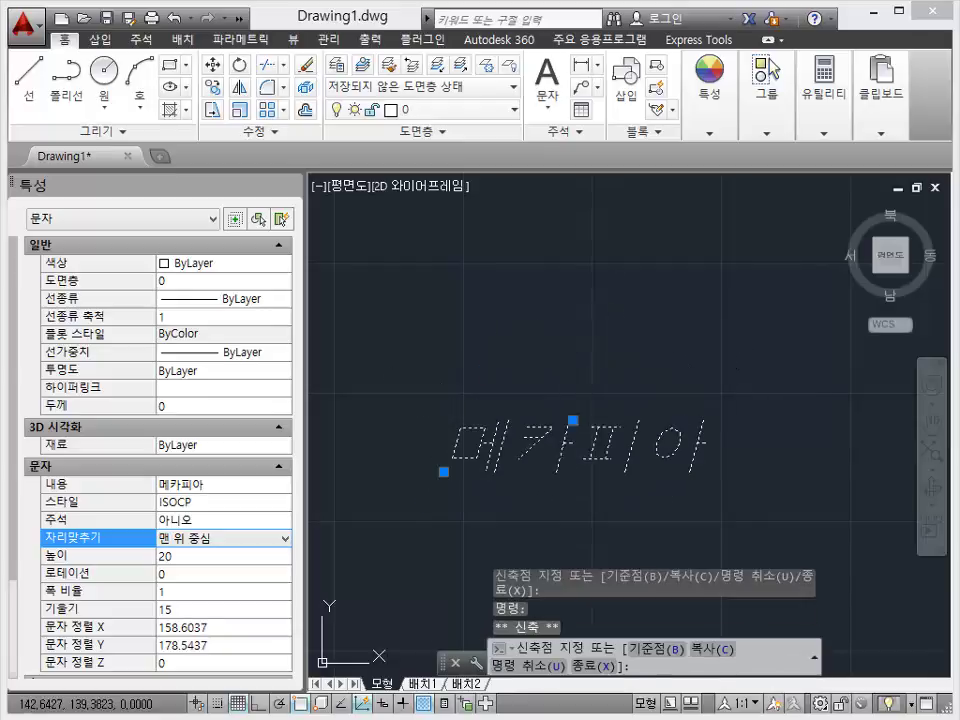
Drop the text at its new spot, then try 맨 위 오른쪽, 중간 왼쪽, 중간 중심 justifications.
click(540, 378)
click(275, 538)
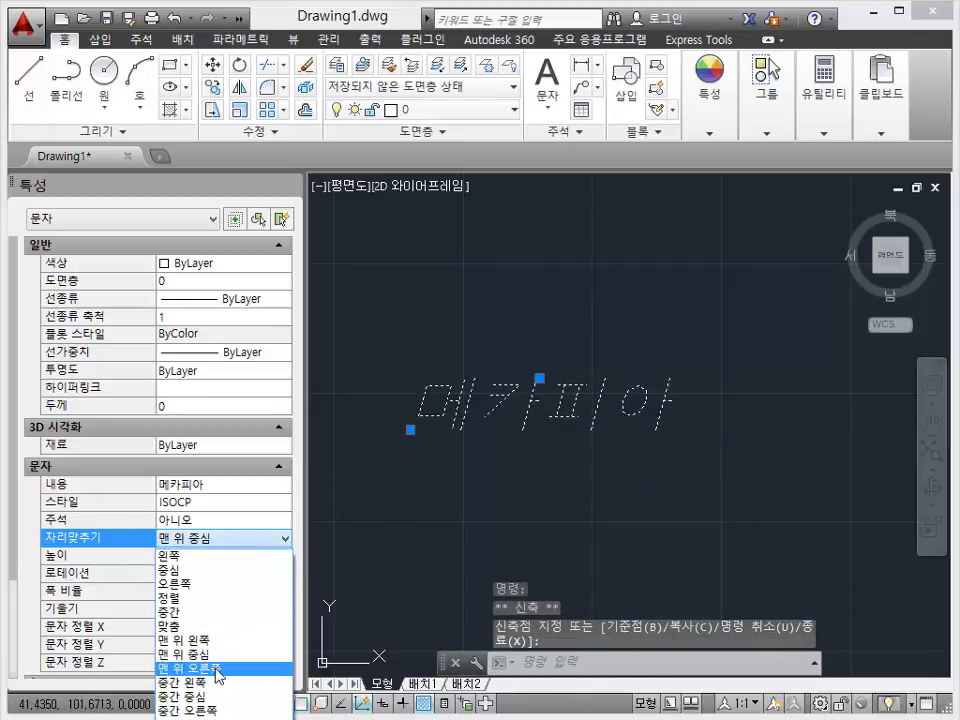
click(215, 668)
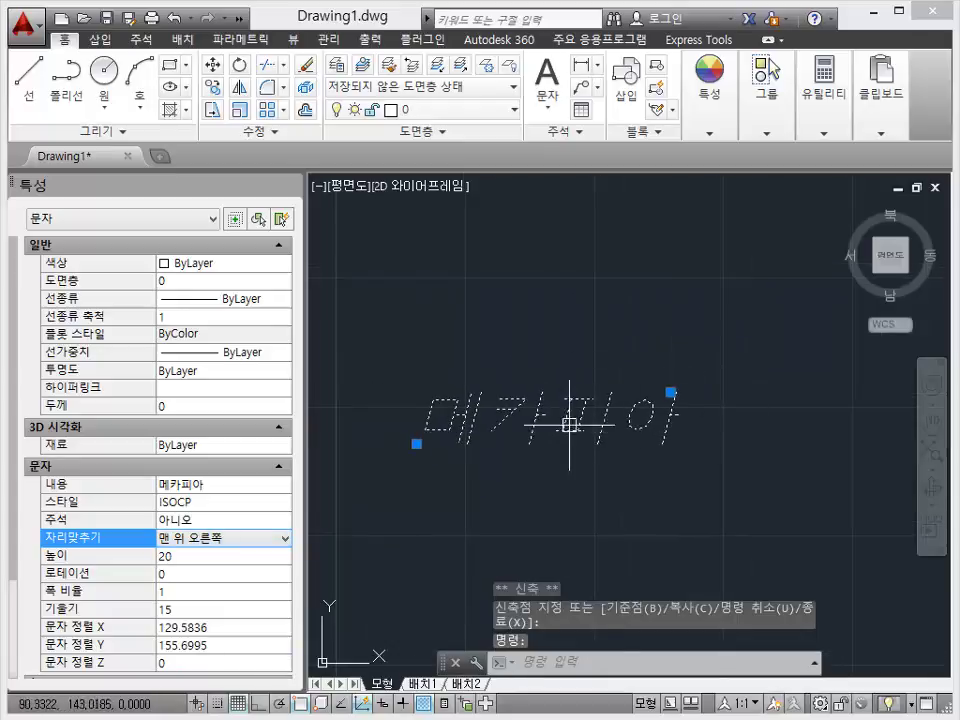
click(246, 538)
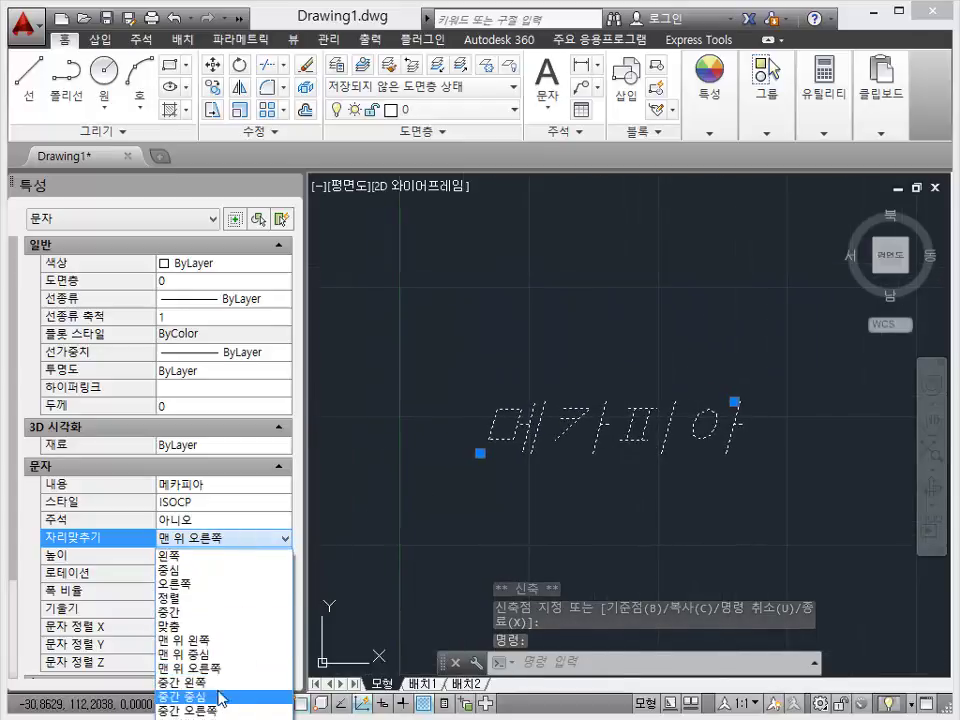
click(190, 681)
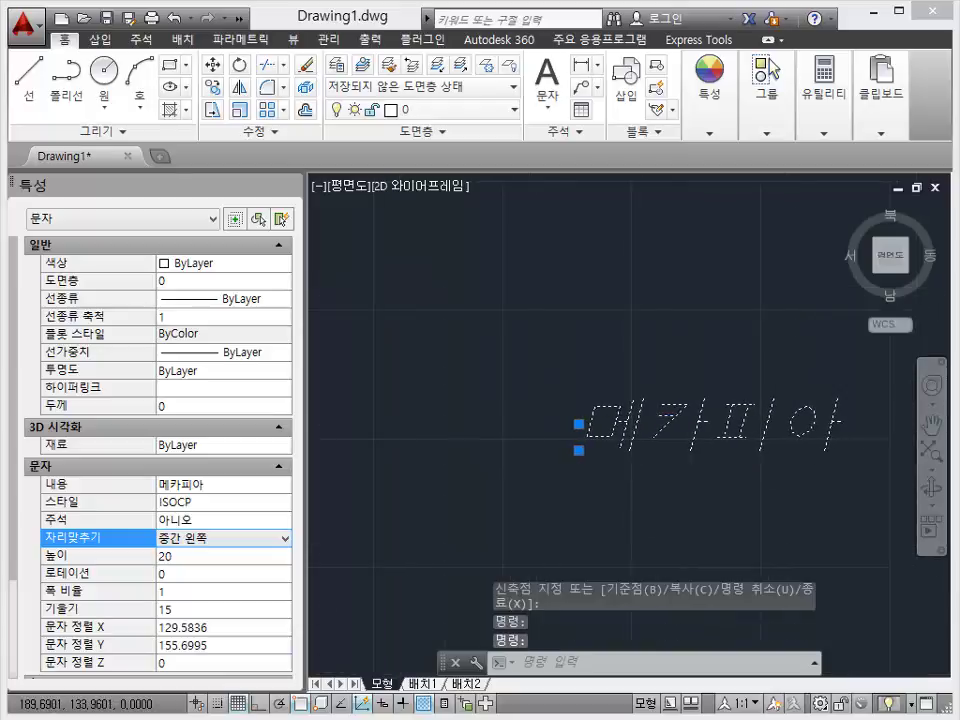
click(230, 538)
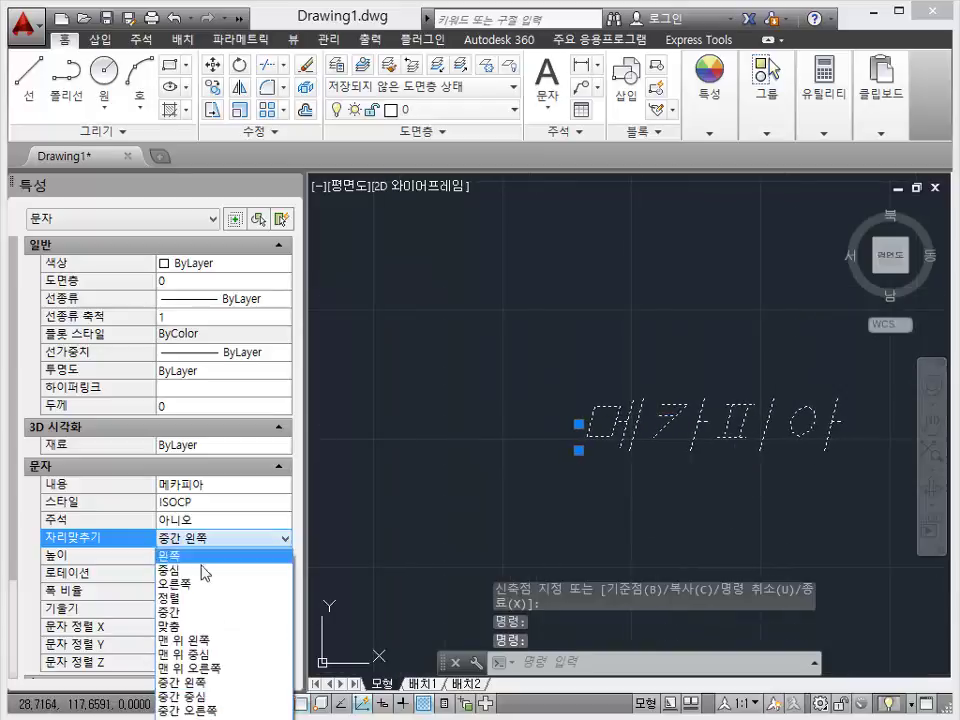
click(210, 700)
Try 중간 오른쪽 and 맨 아래 중심, ending with 맨 아래 오른쪽 justification.
click(265, 539)
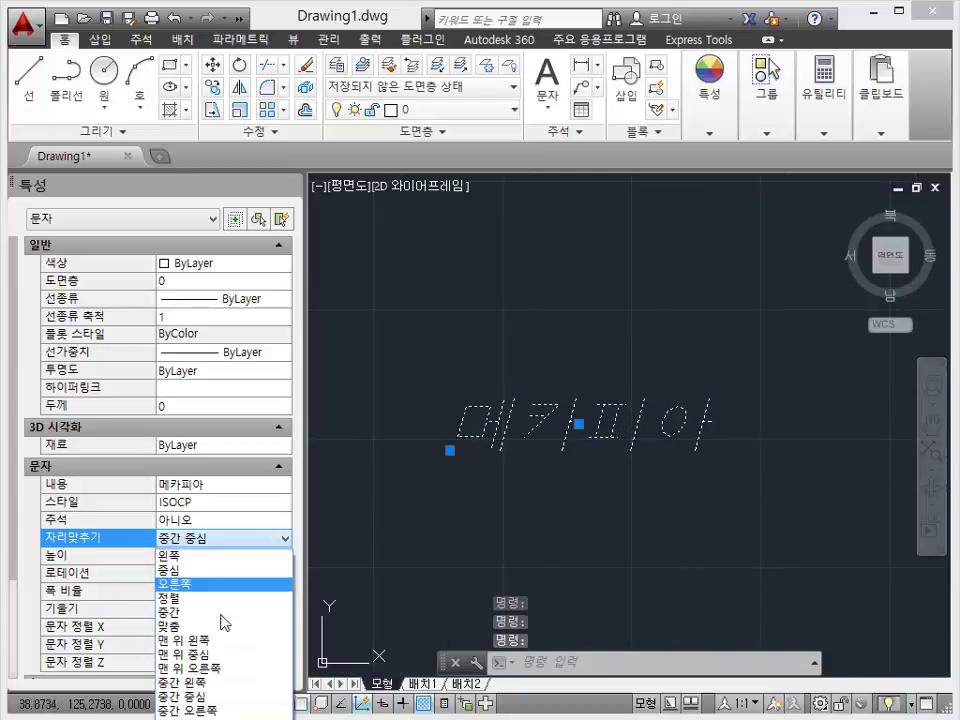
click(225, 710)
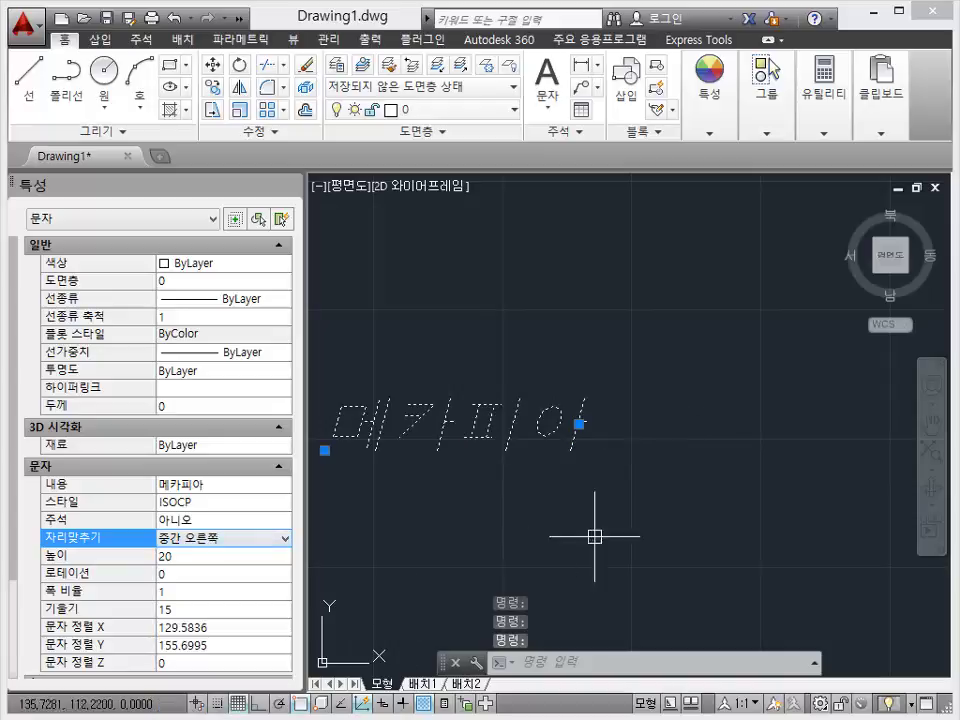
click(232, 547)
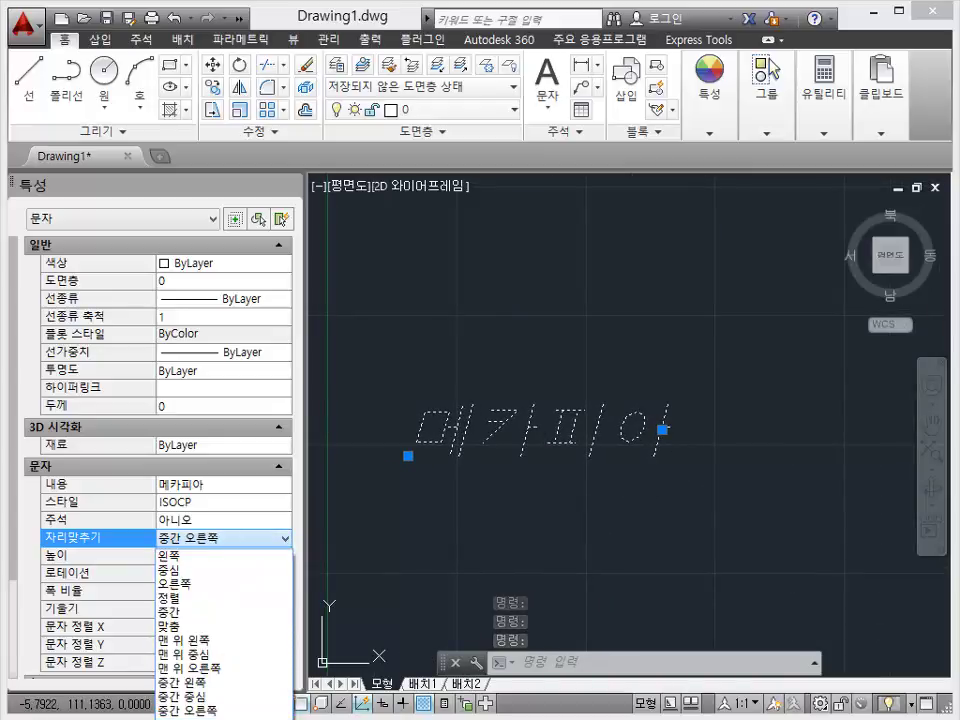
click(190, 718)
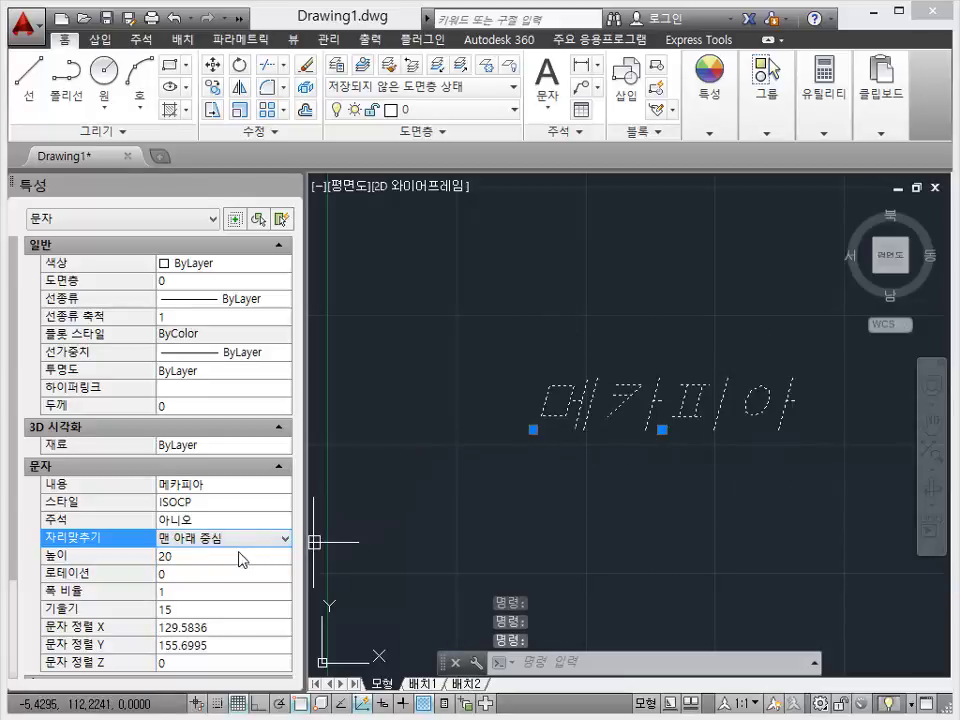
click(240, 545)
click(200, 700)
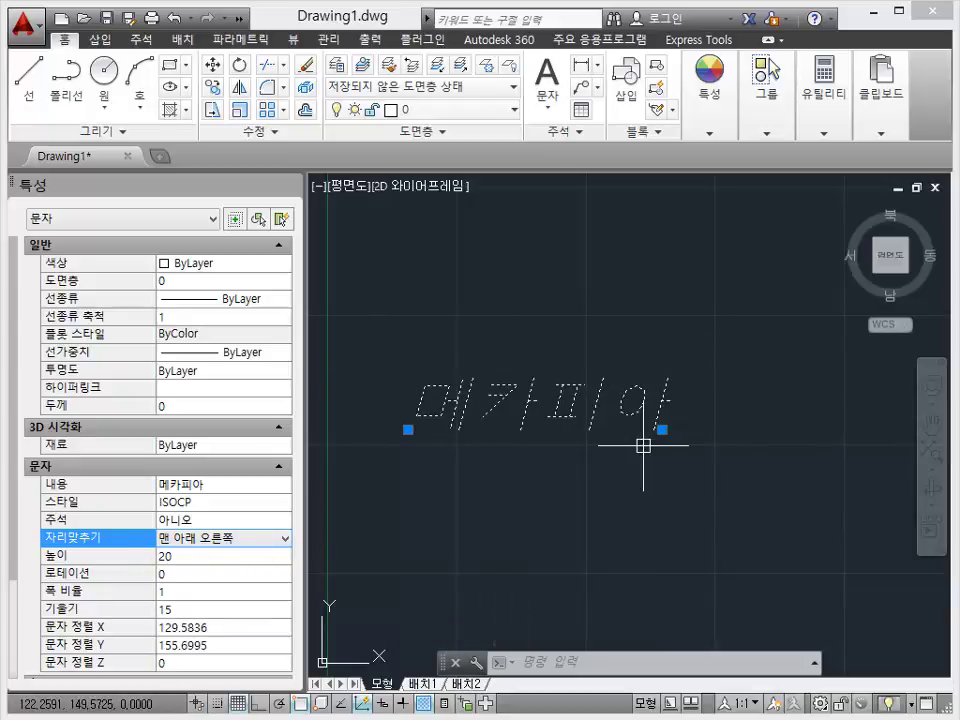
middle_drag(545, 464, 600, 477)
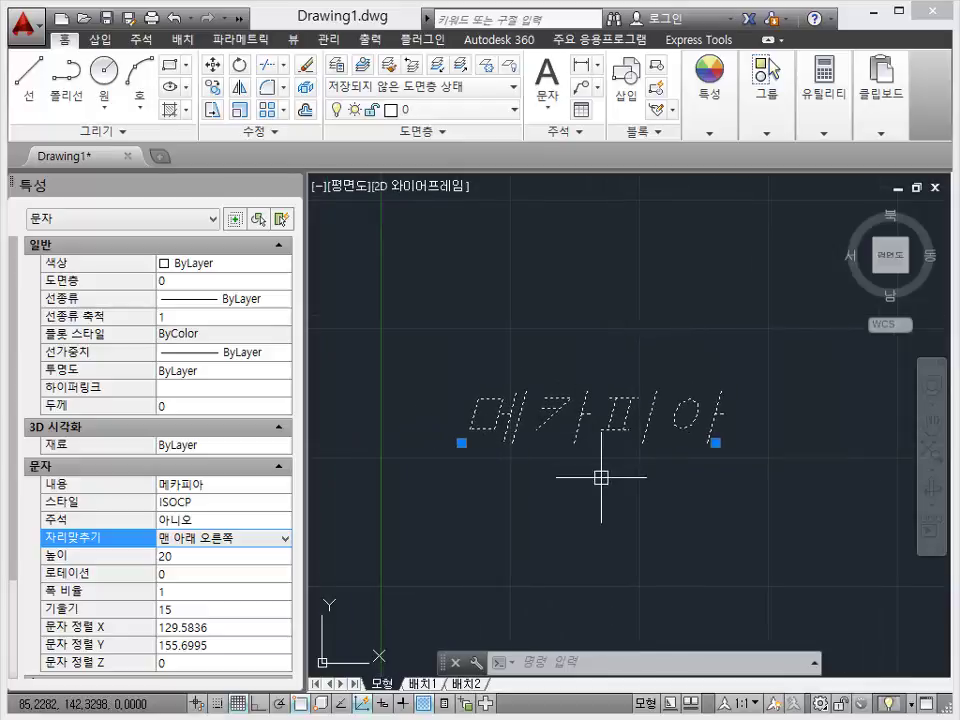